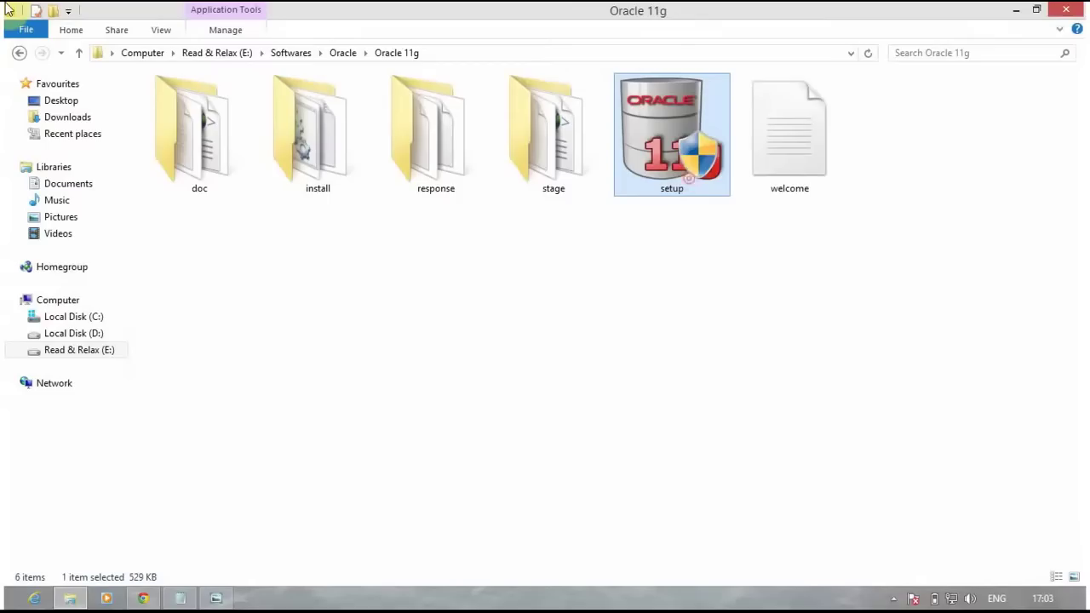
- Run the Oracle 11g setup program and move the installer console window nearer the screen's centre
key("Return")
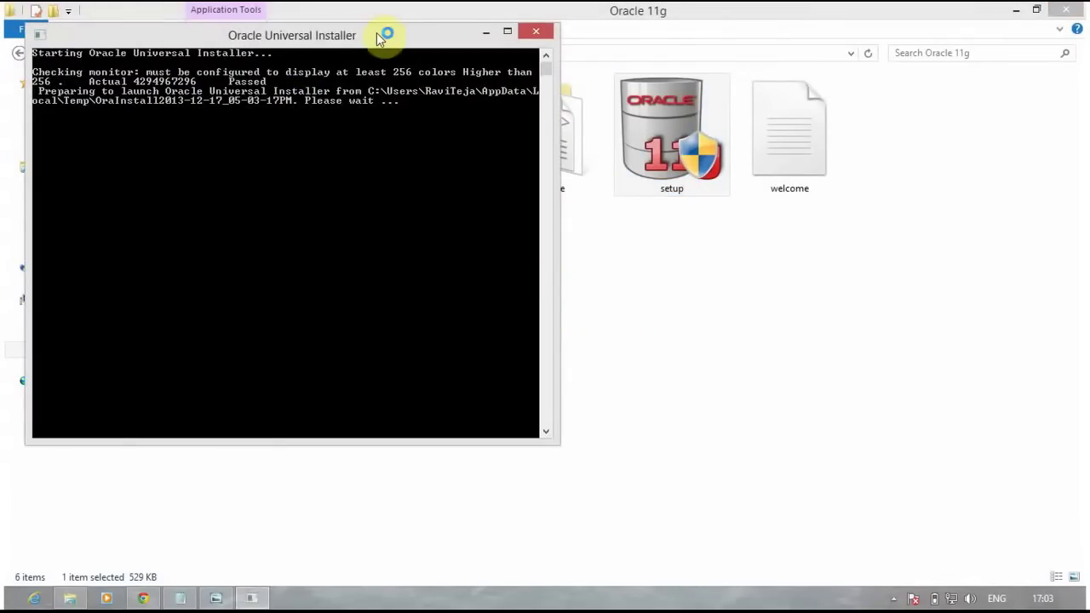
left_click_drag(384, 32, 588, 69)
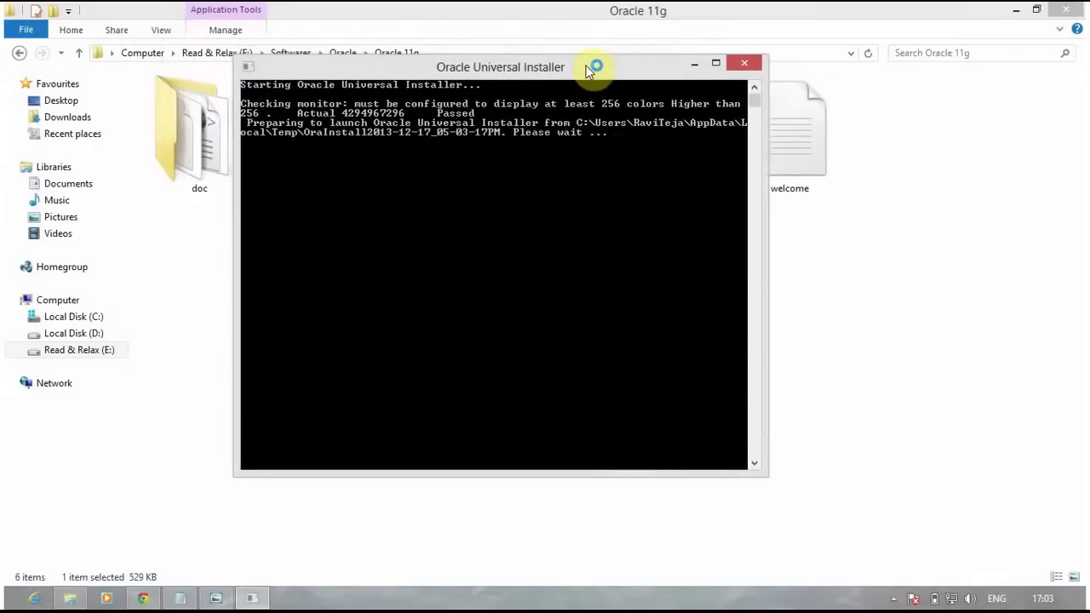
- Switch to Notepad and add the line "wait it'll take some time to continue", leaving a blank line below "Run setup.exe"
key("alt+Tab")
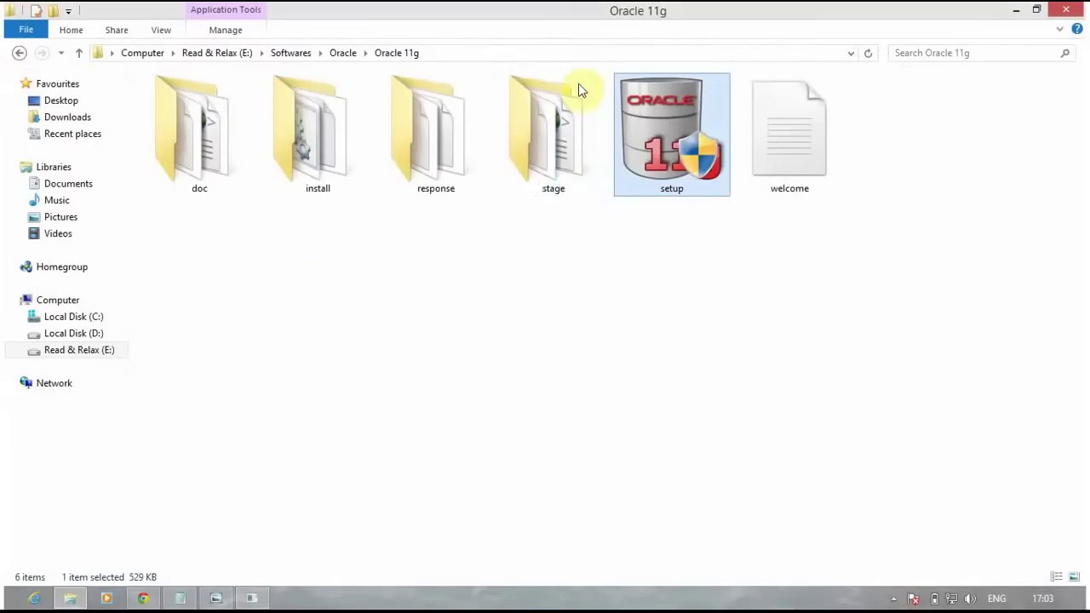
key("alt+Tab")
key("alt+Tab")
key("alt+Tab")
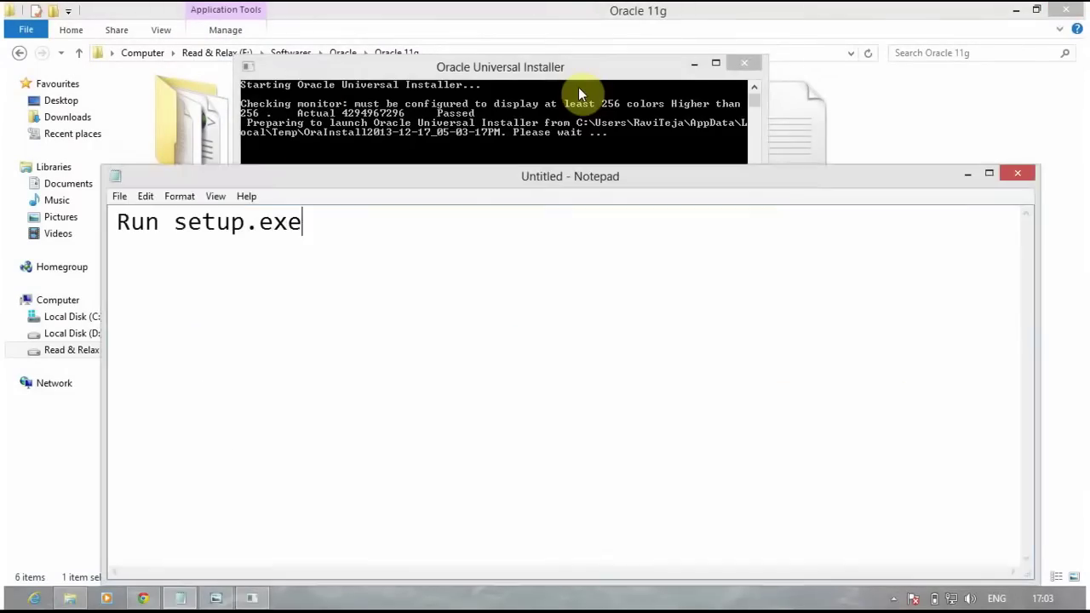
key("Return")
type("wait ")
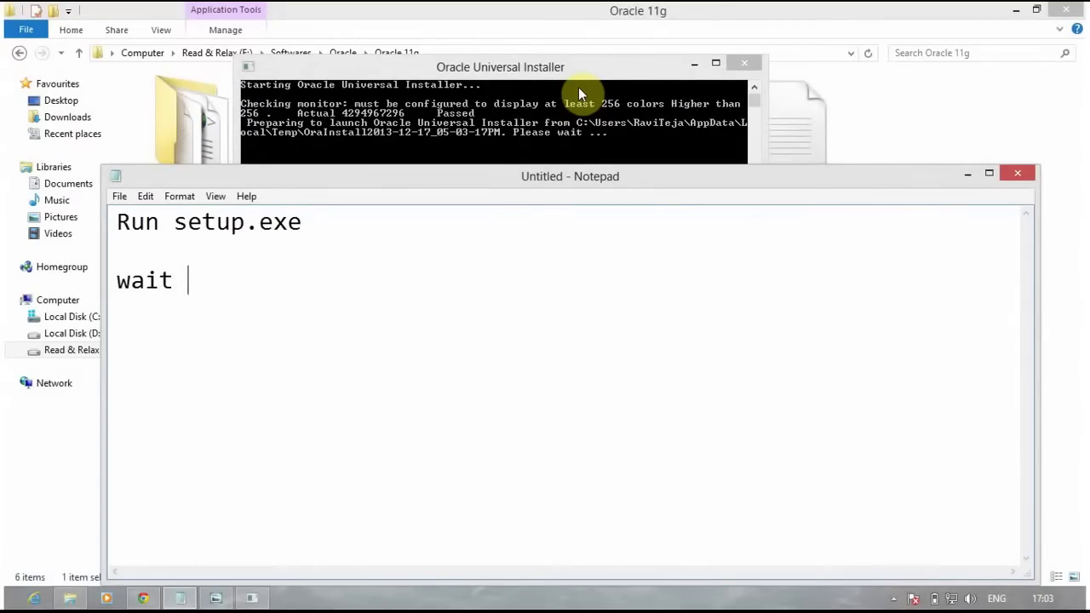
type("it")
type("'ll take")
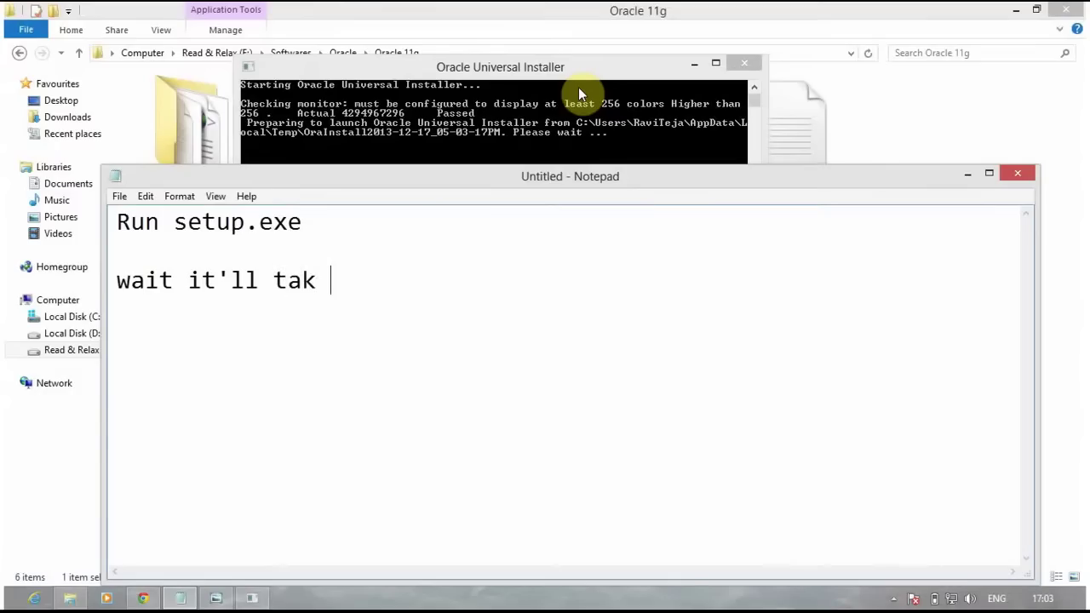
key("BackSpace")
type("e some ")
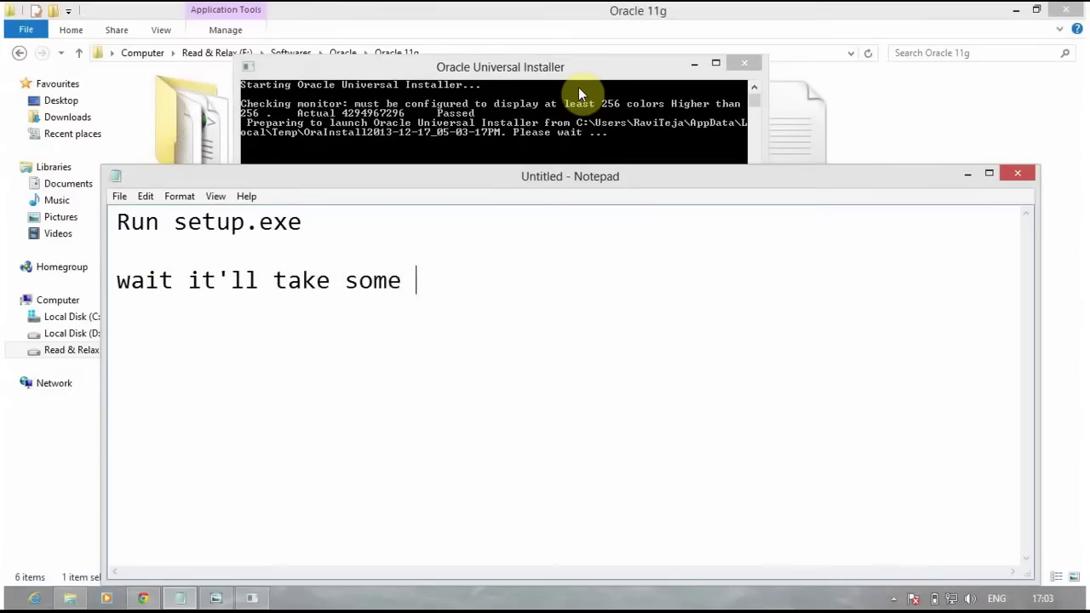
type("time to ")
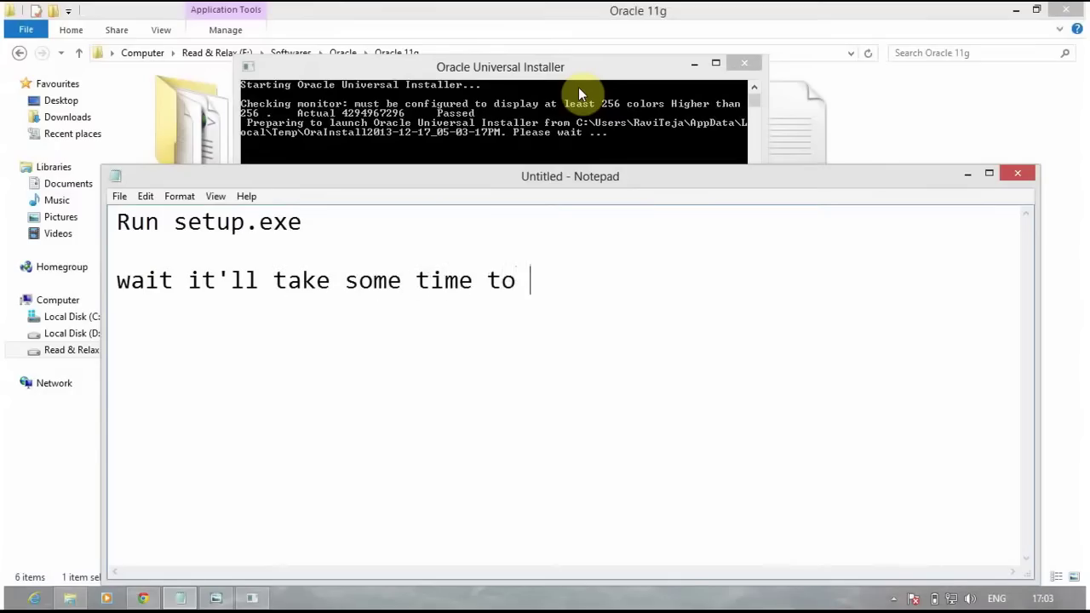
type("continue")
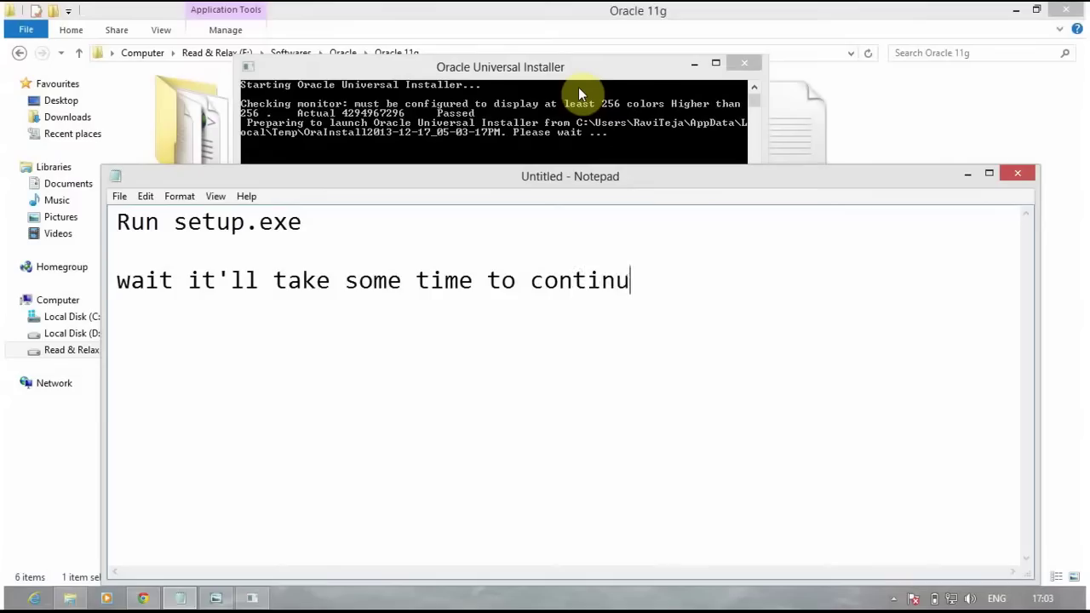
- Add the line "don't close anything." to the note and minimize Notepad
key("Return")
type("do")
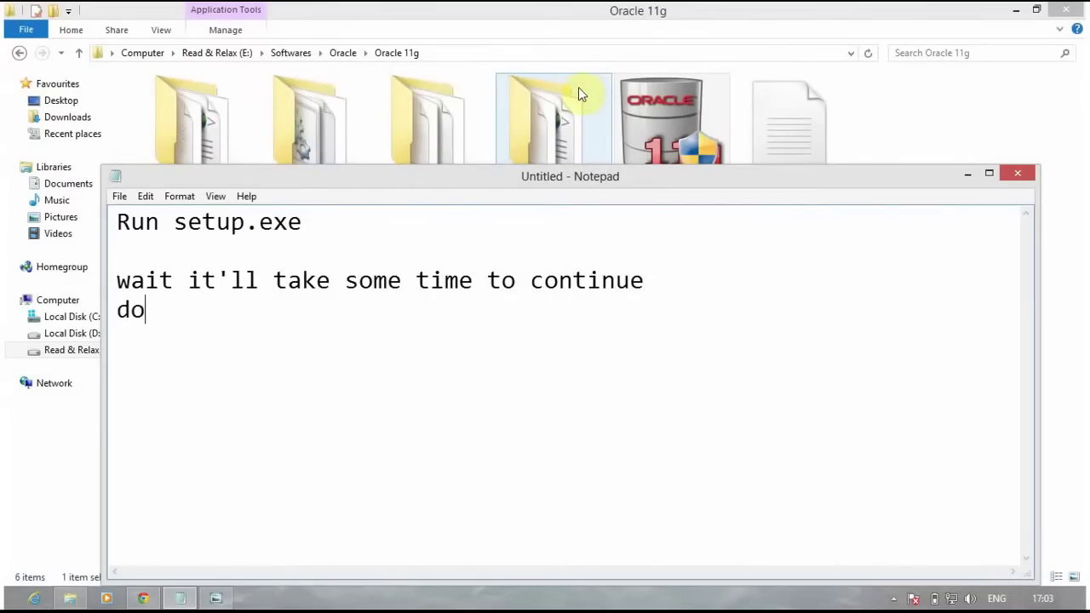
type("n't clo")
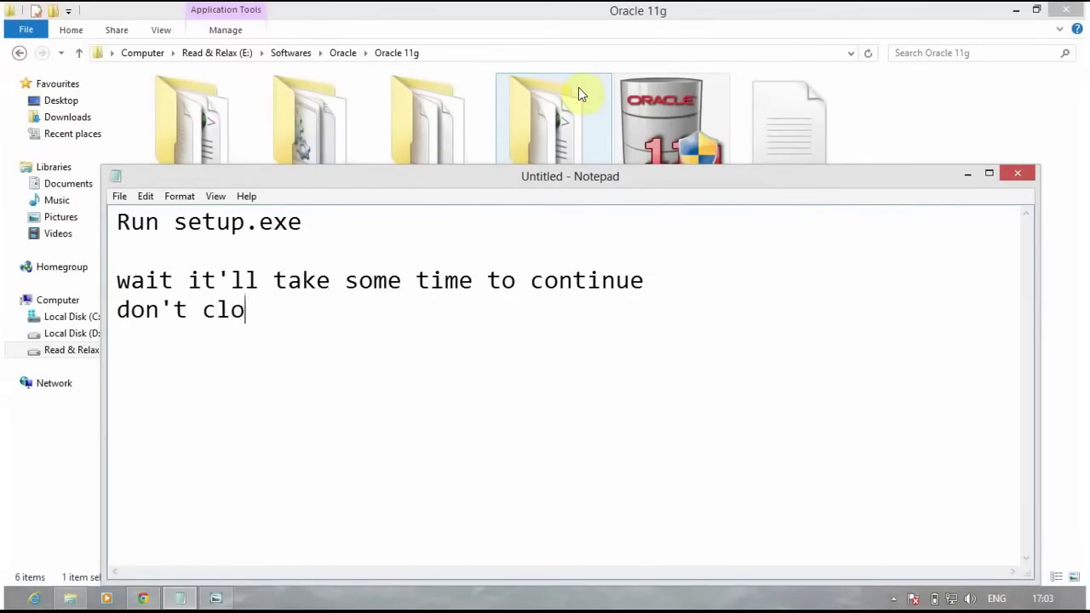
type("se anyt")
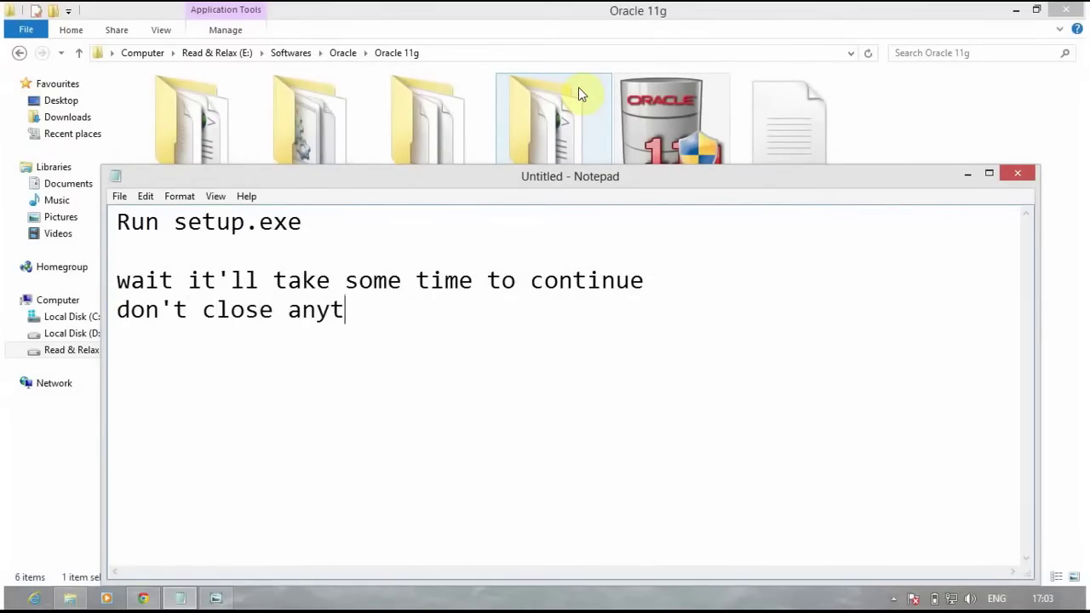
type("hing.")
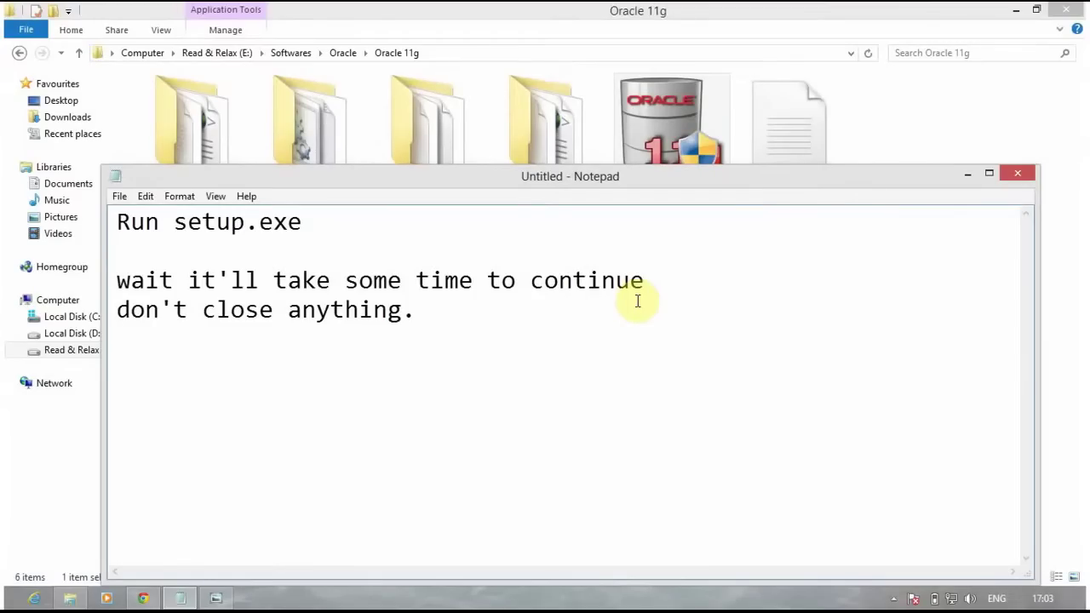
left_click(966, 175)
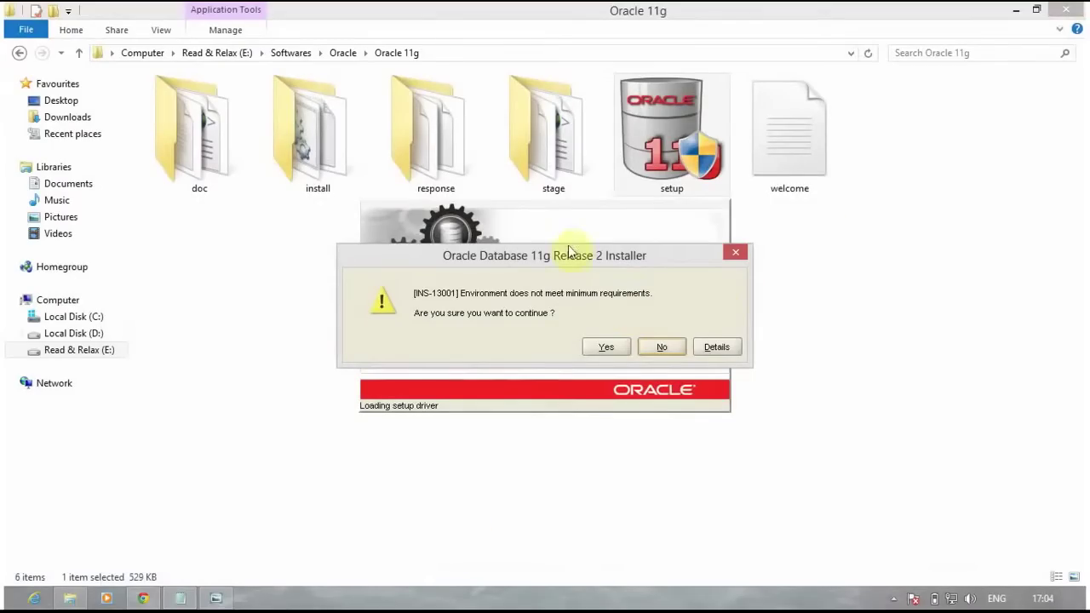
- Continue past the minimum requirements warning and decline security updates without providing an email address
left_click(612, 345)
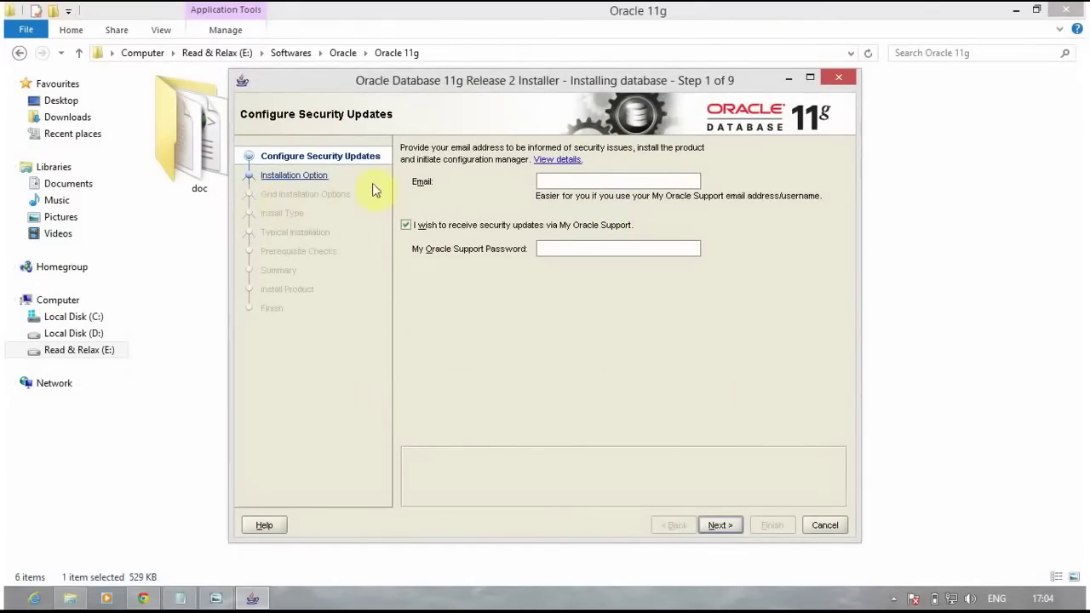
left_click(406, 225)
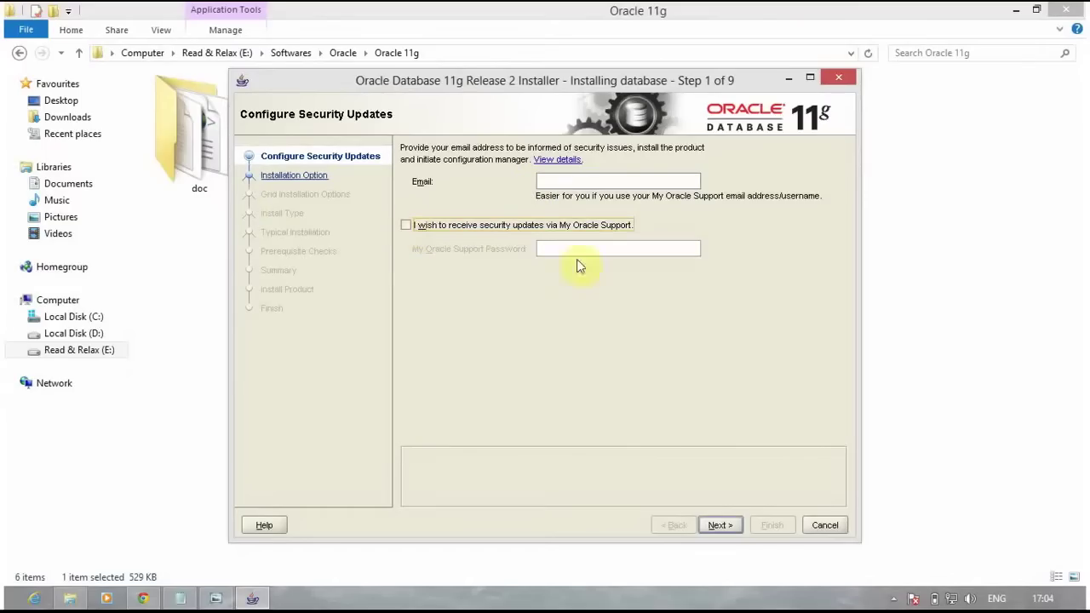
left_click(725, 529)
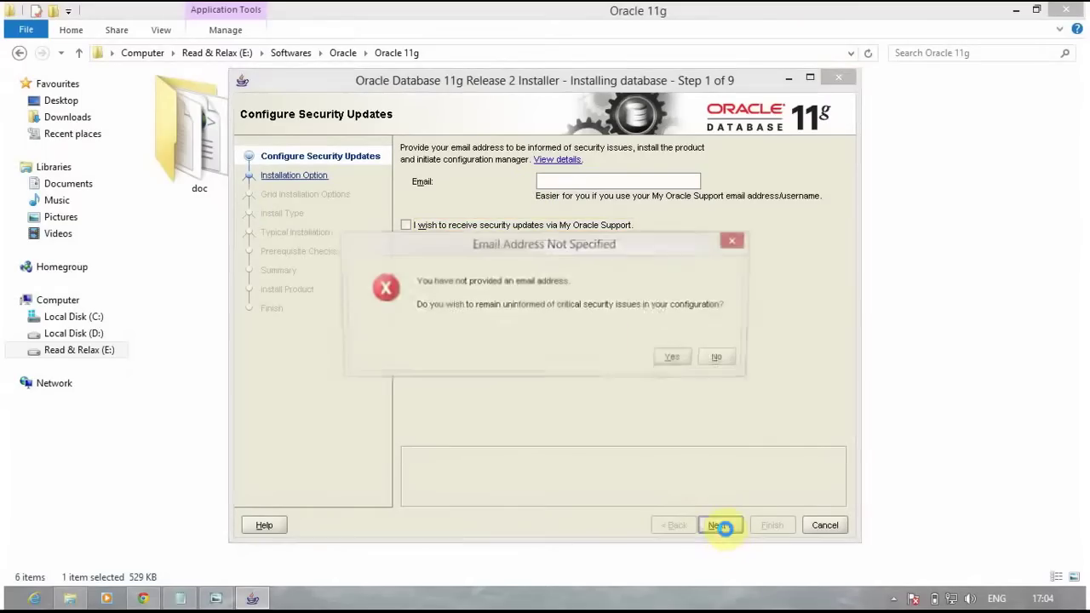
left_click(673, 366)
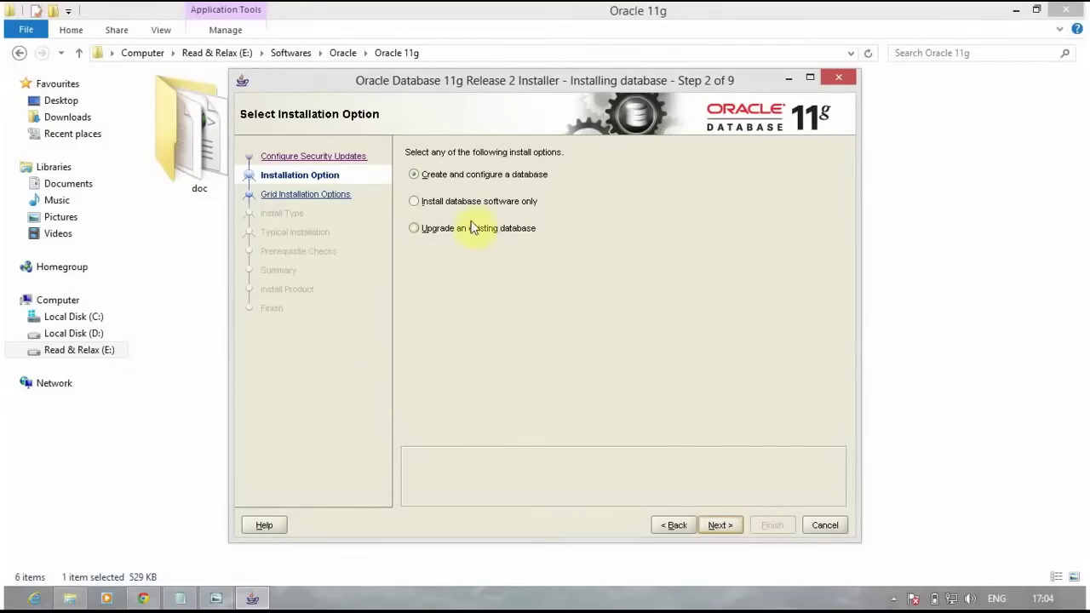
- Proceed with the Create and configure a database option and set the global database name to systemdba
left_click(715, 525)
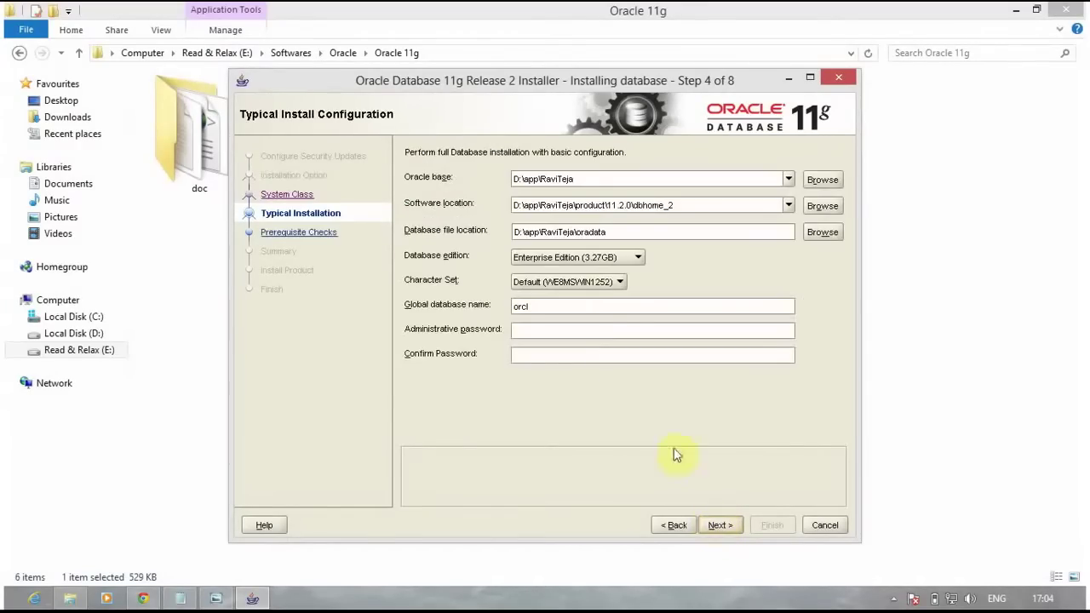
left_click_drag(577, 307, 504, 307)
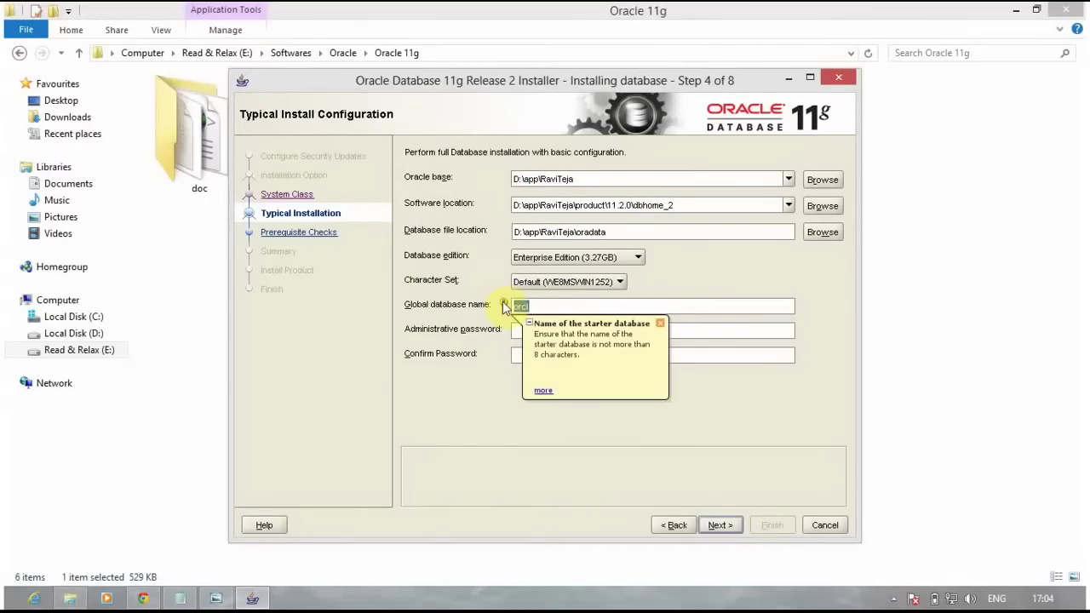
key("BackSpace")
type("systemdba")
- Enter and confirm the administrative password, accepting the password standards warning to proceed to the installation summary
left_click(681, 329)
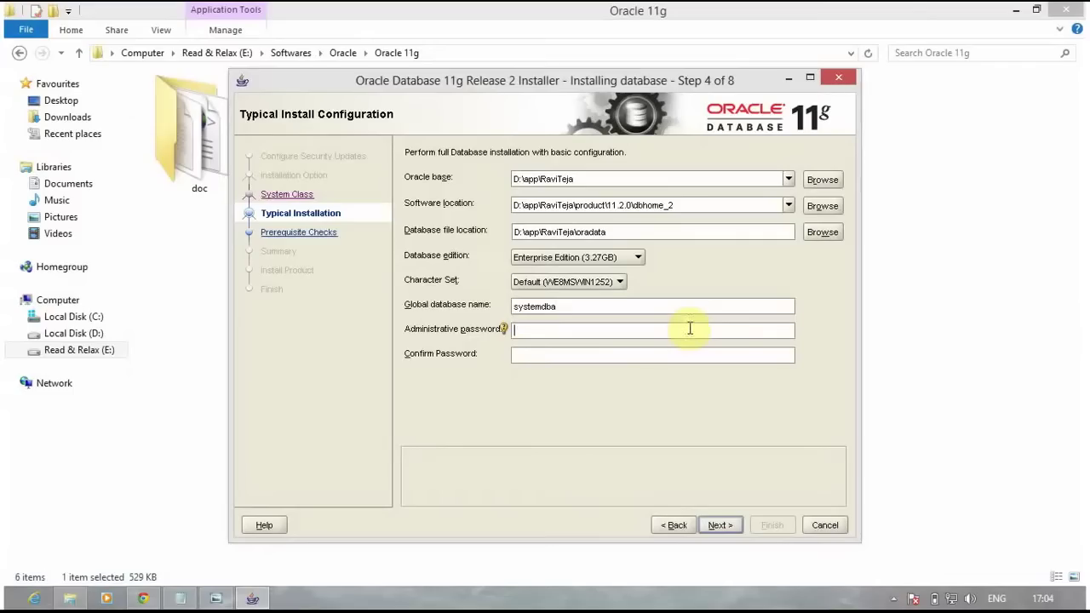
type("*********")
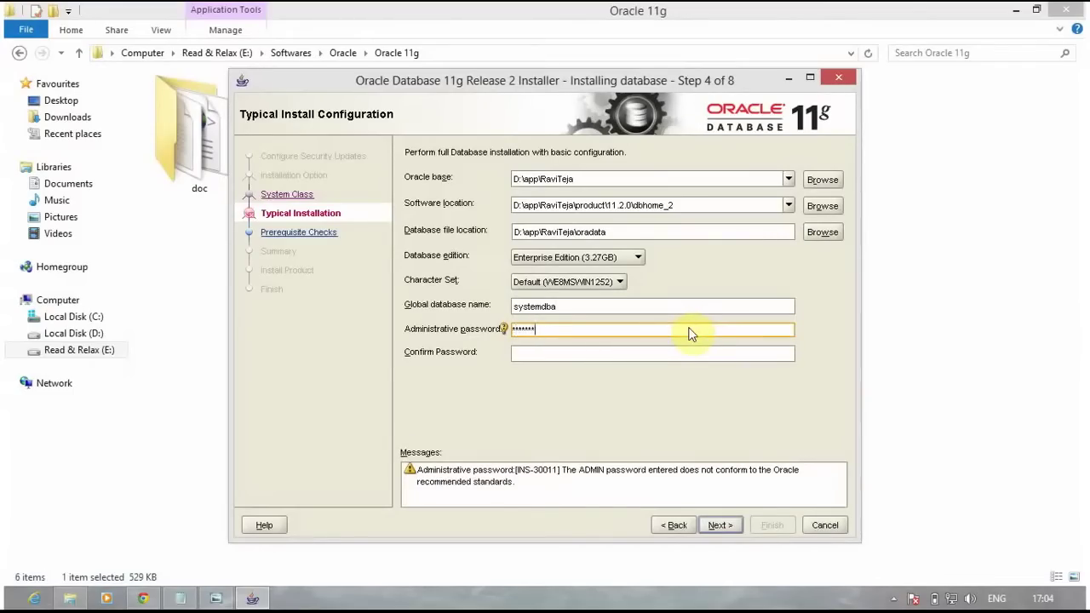
type("*")
key("Tab")
type("*")
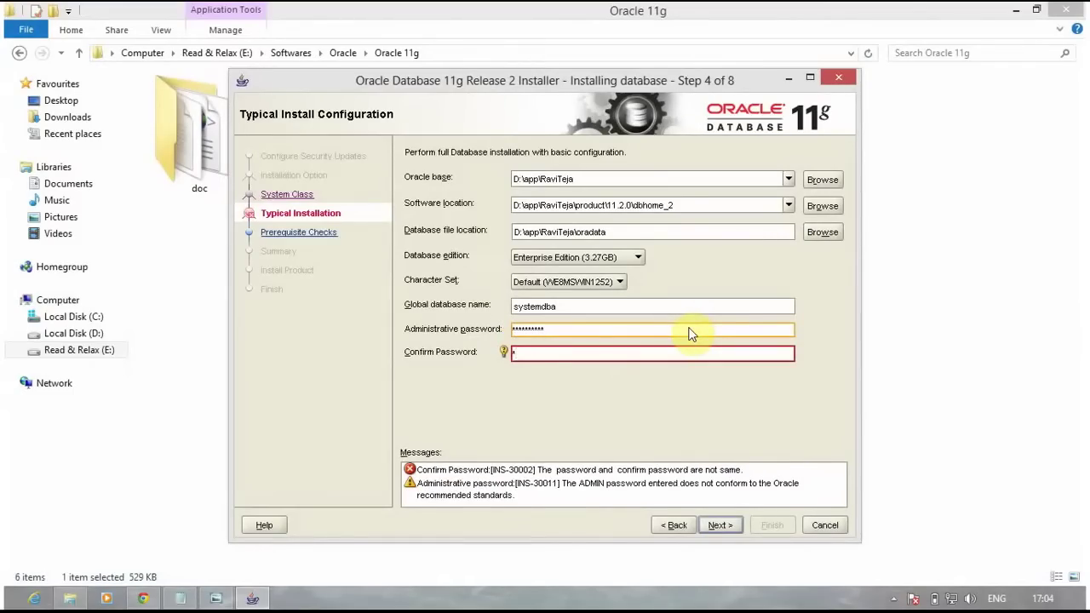
type("*********")
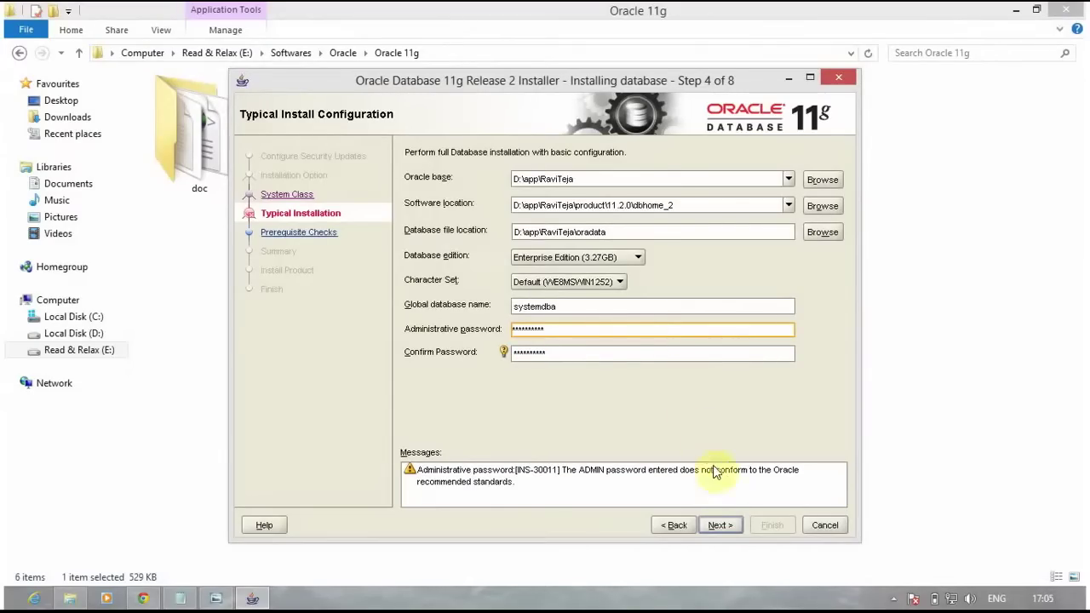
left_click(720, 526)
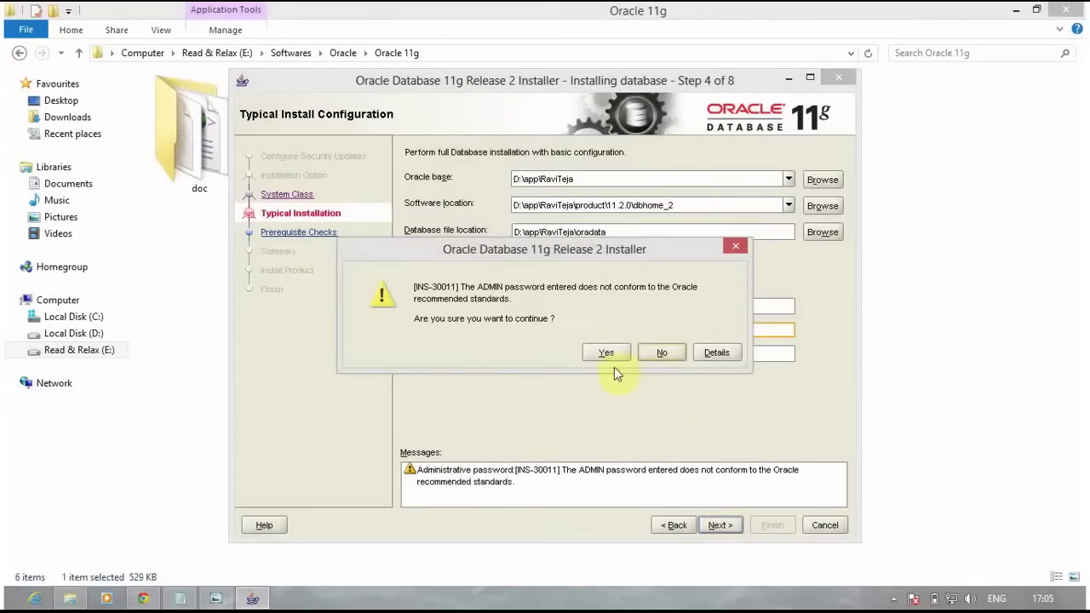
left_click(606, 353)
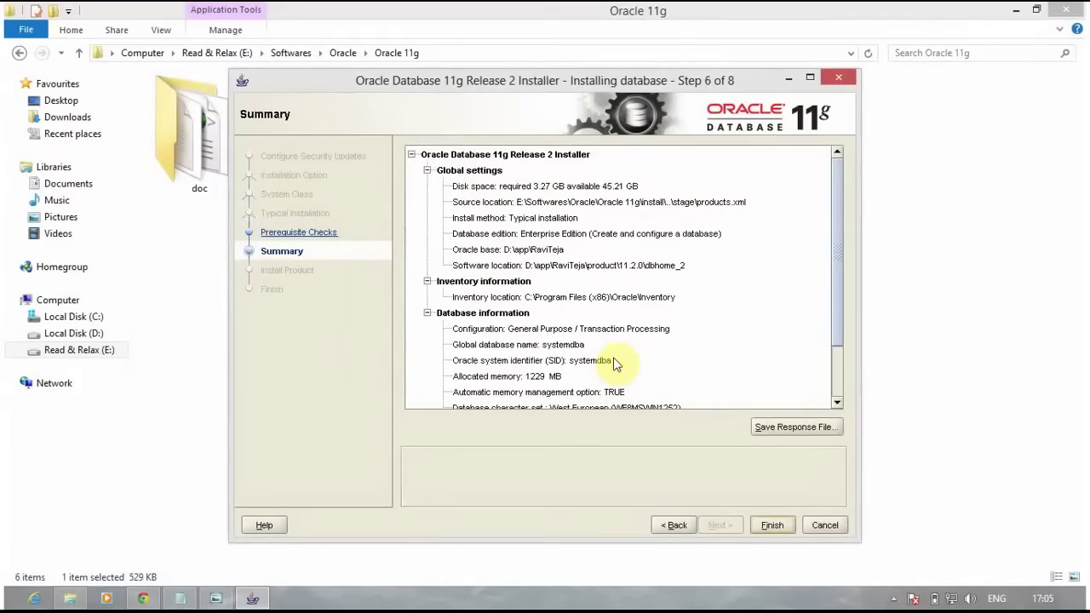
- Switch to Notepad, add "Enetr the username" and "and password" on two lines below a blank line, and minimize it
left_click(195, 600)
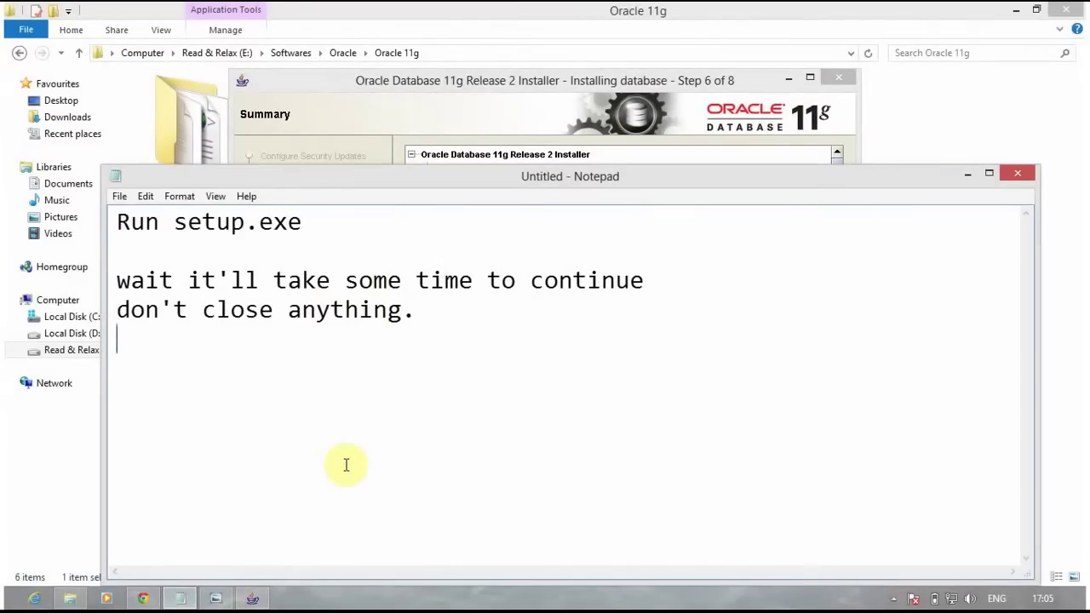
key("Return")
type("Enetr th")
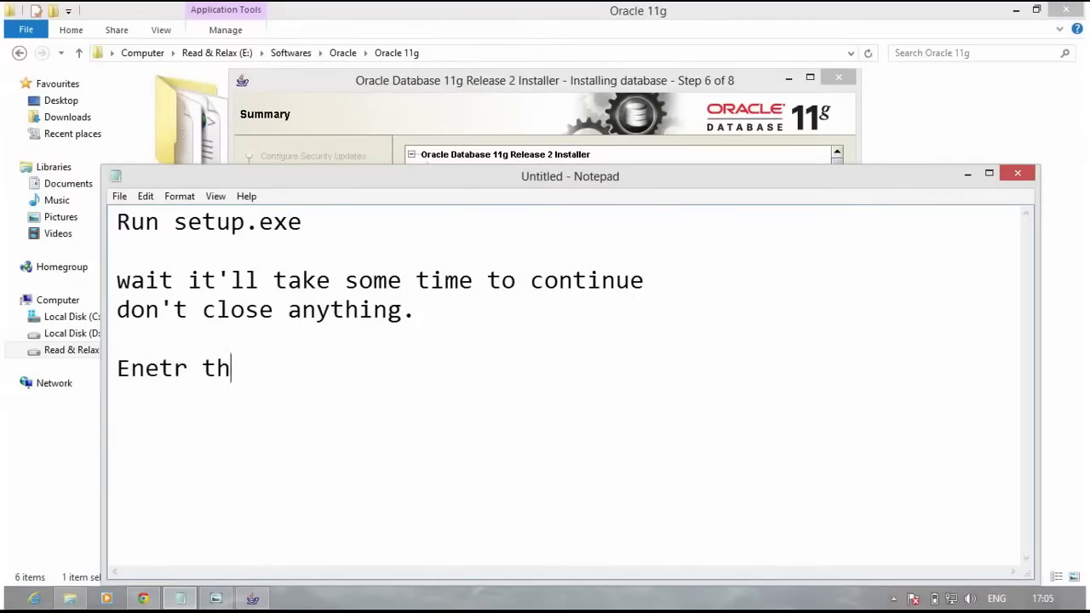
type("e usern")
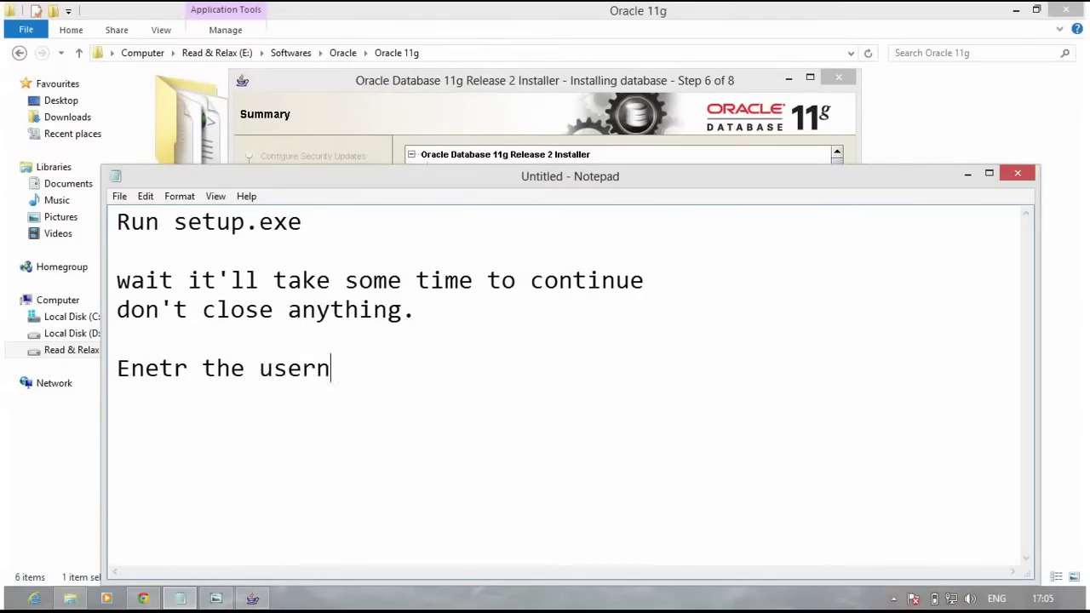
type("ame")
key("Return")
type("an")
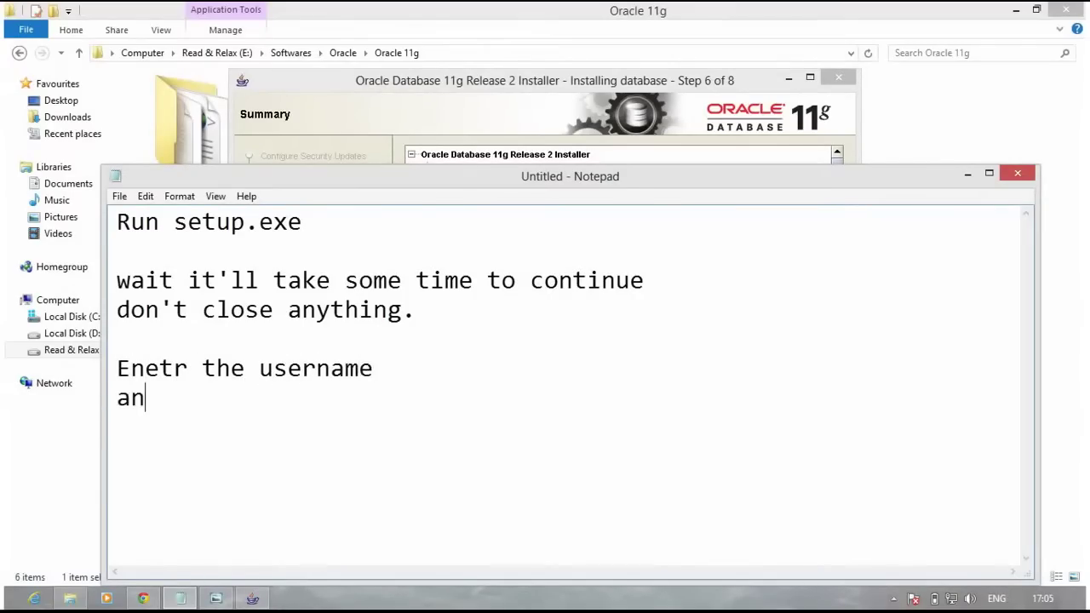
type("d passw")
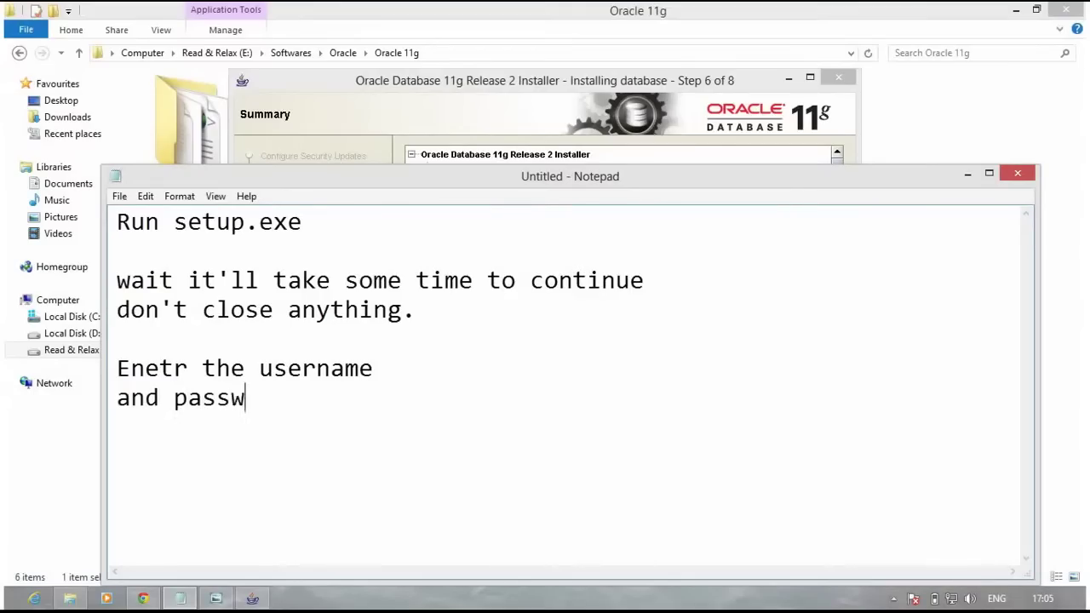
type("ord")
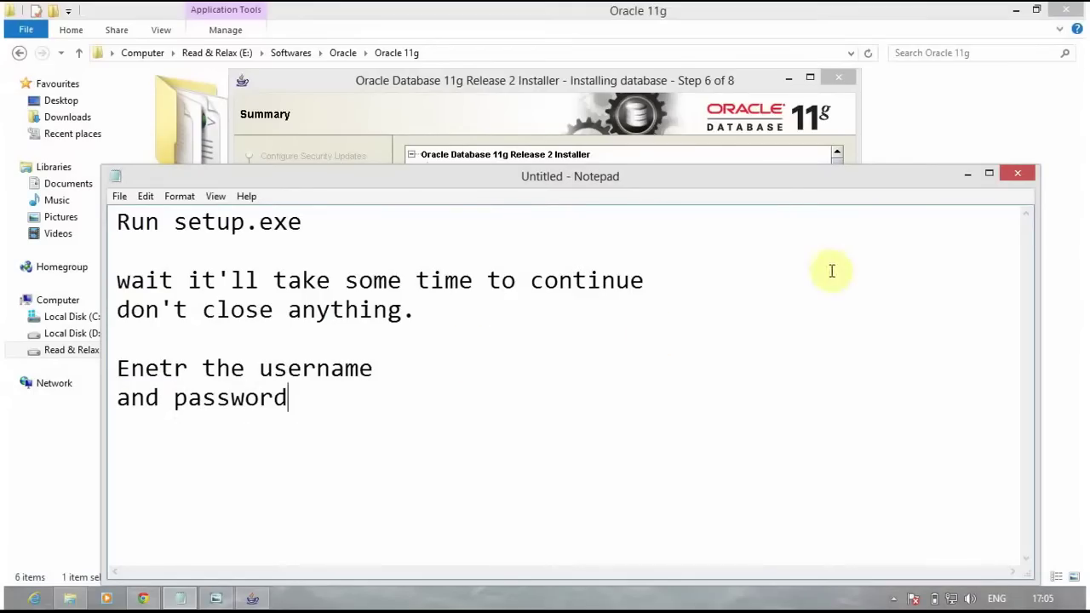
left_click(970, 174)
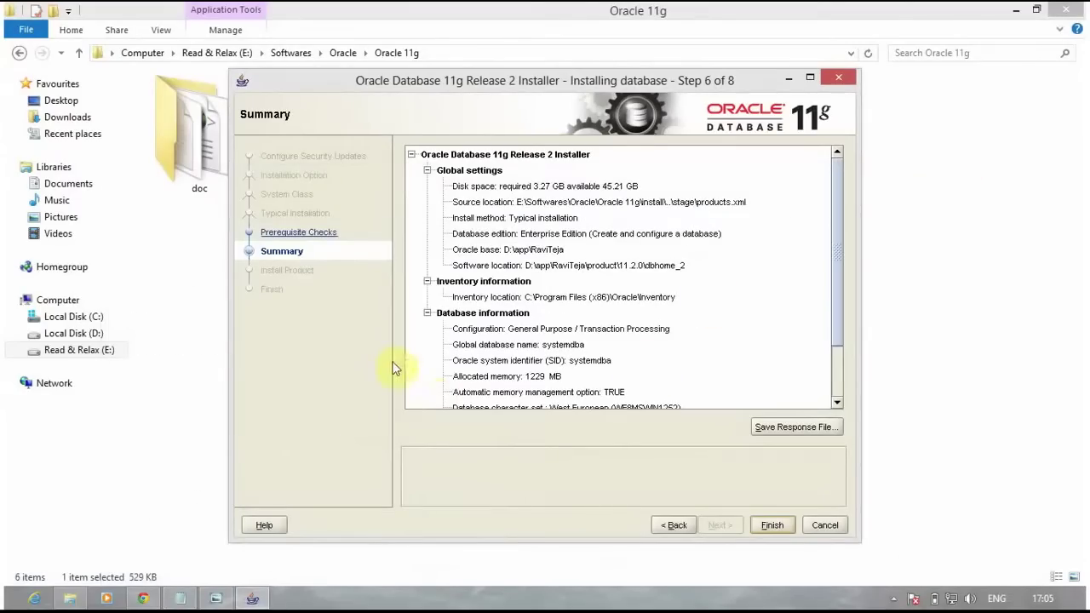
- Start the Oracle Database installation with the summarized settings
left_click(770, 526)
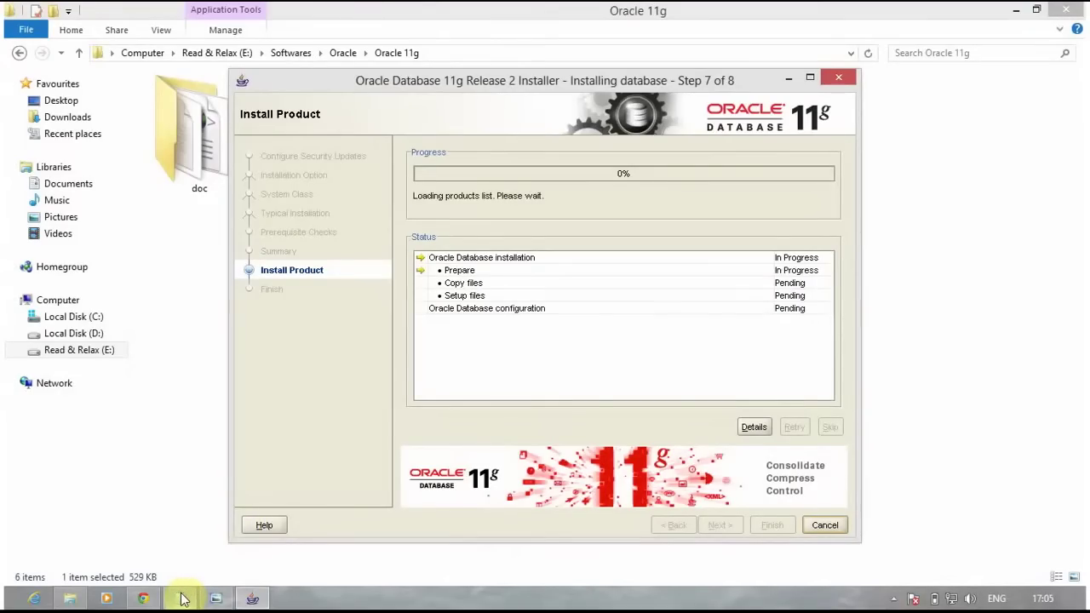
mouse_move(182, 598)
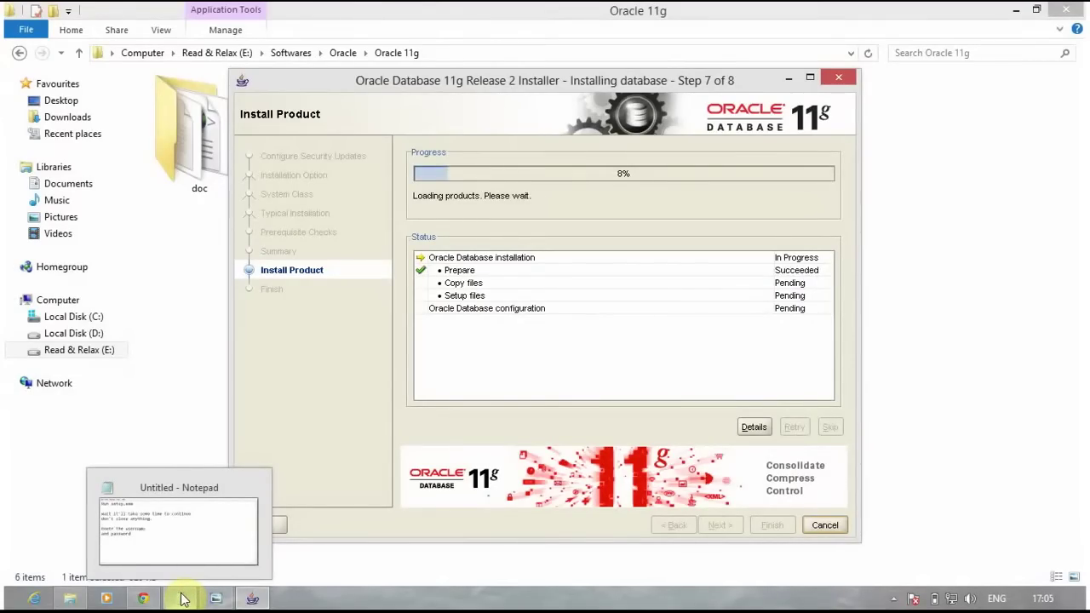
- Switch to Notepad, add "This process will take sometime to complete .wait until it done." below a blank line, and minimize it
left_click(181, 599)
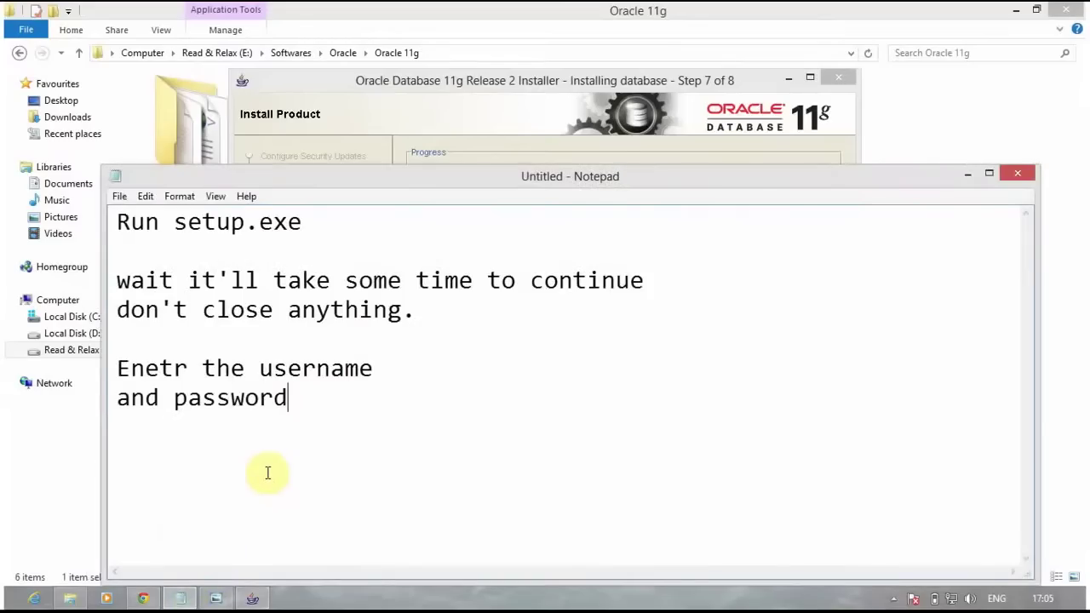
key("Return")
key("Return")
type("This pro")
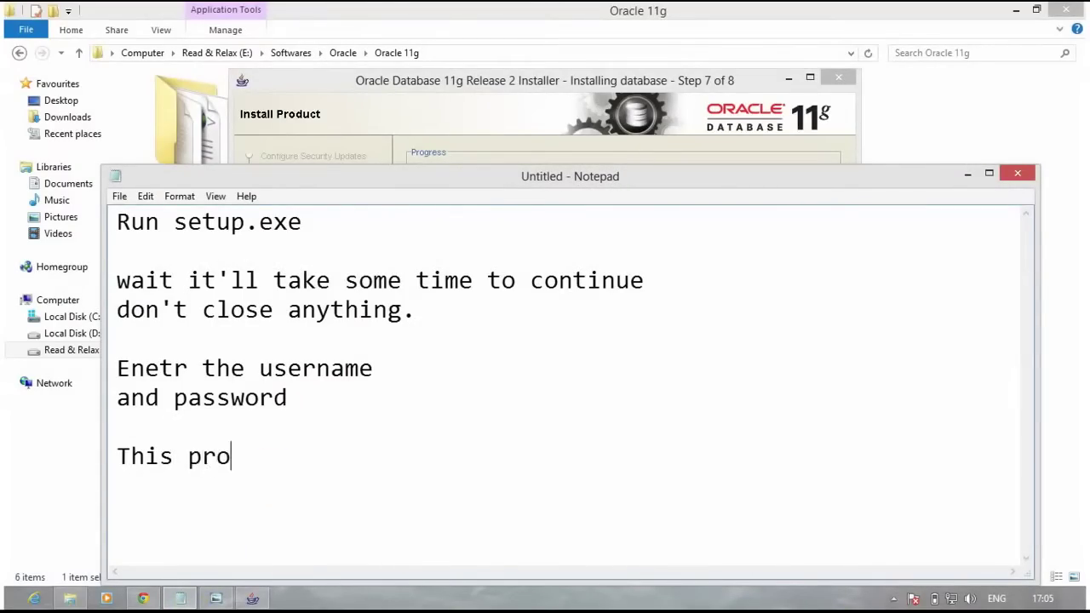
type("cess wi")
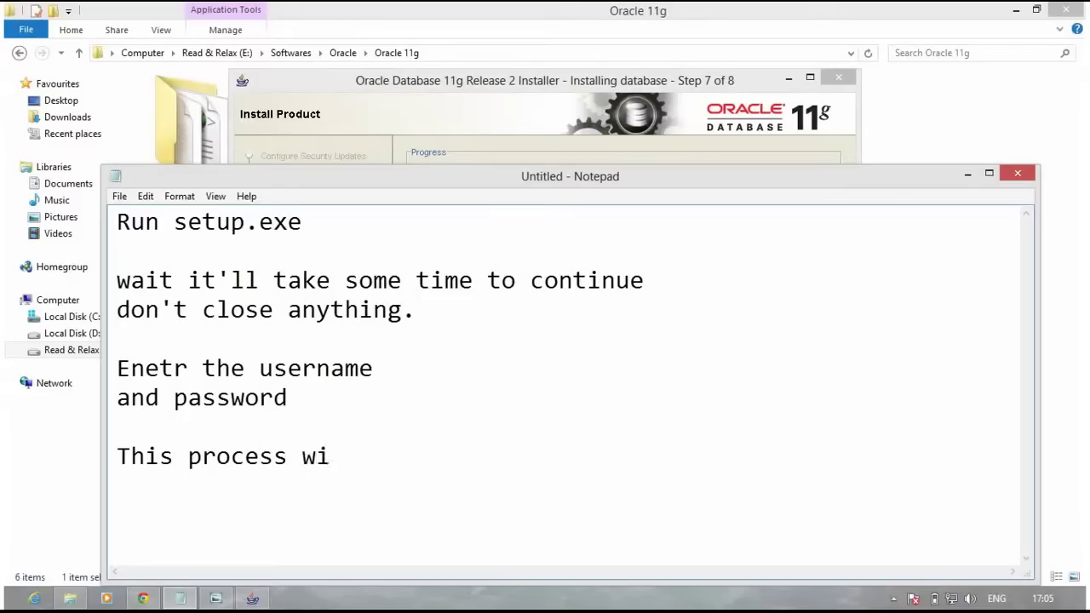
type("ll take ")
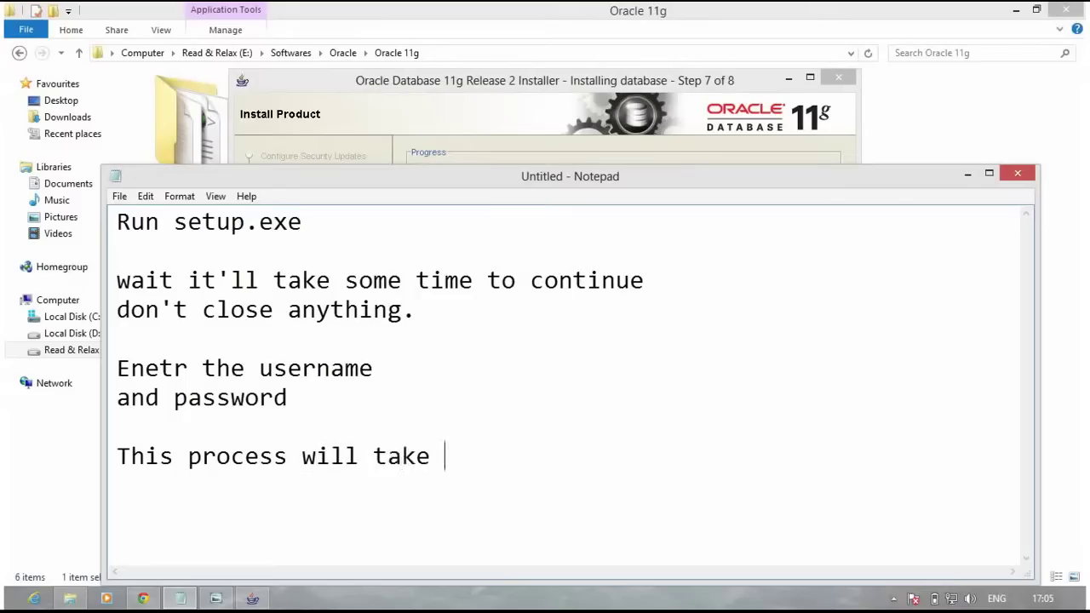
type("sometim")
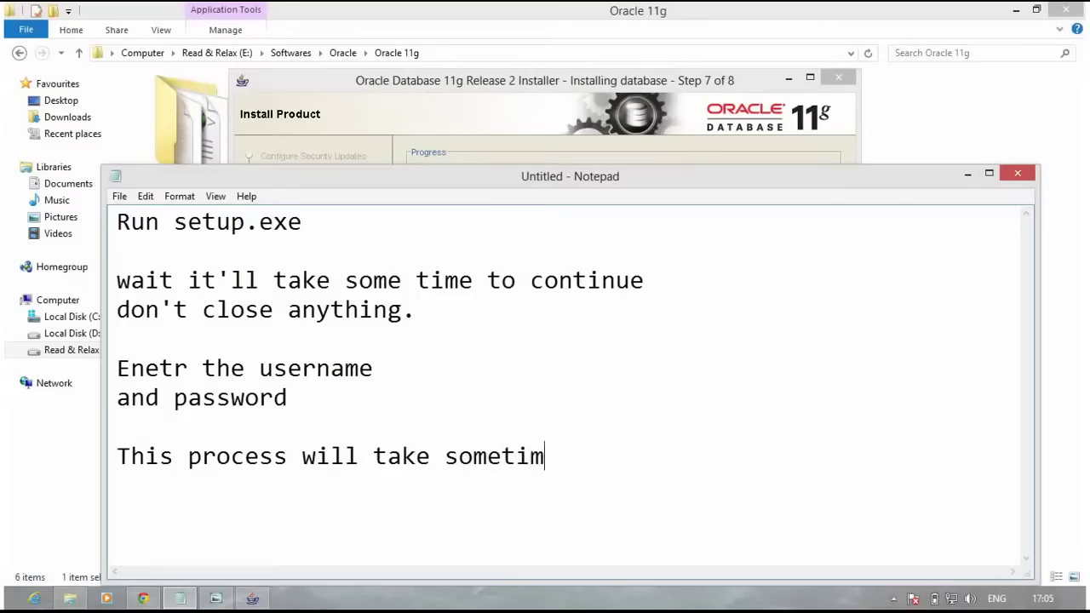
type("e to compl")
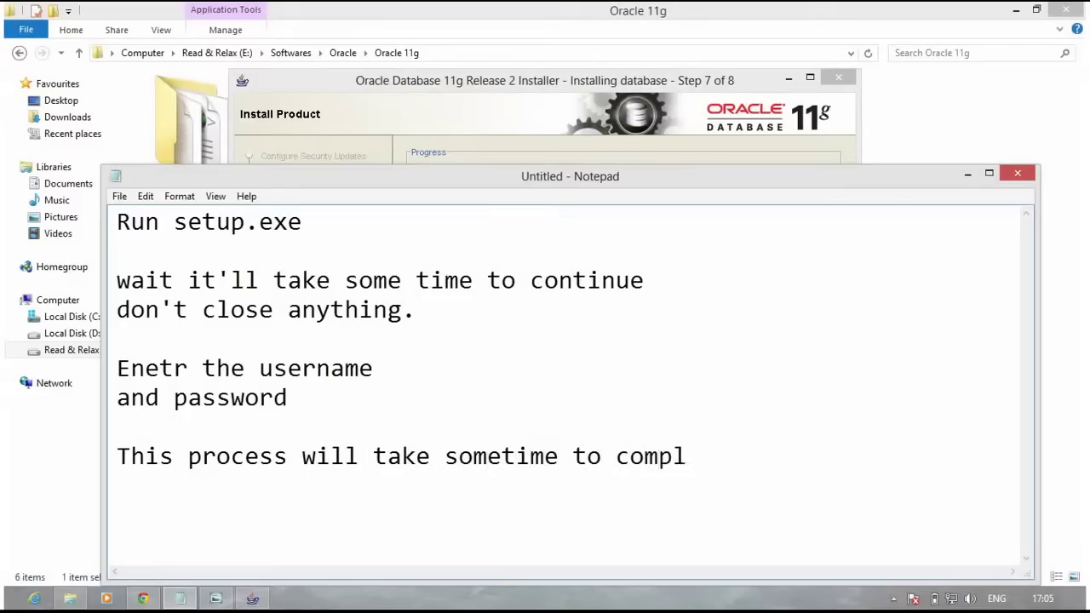
type("ete .wait ")
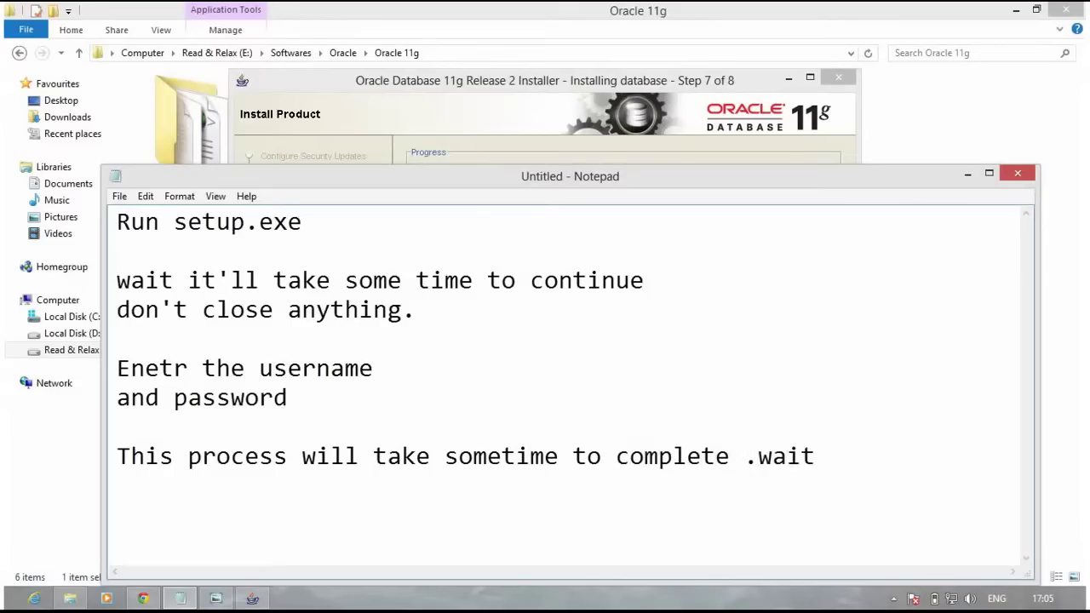
type("until it")
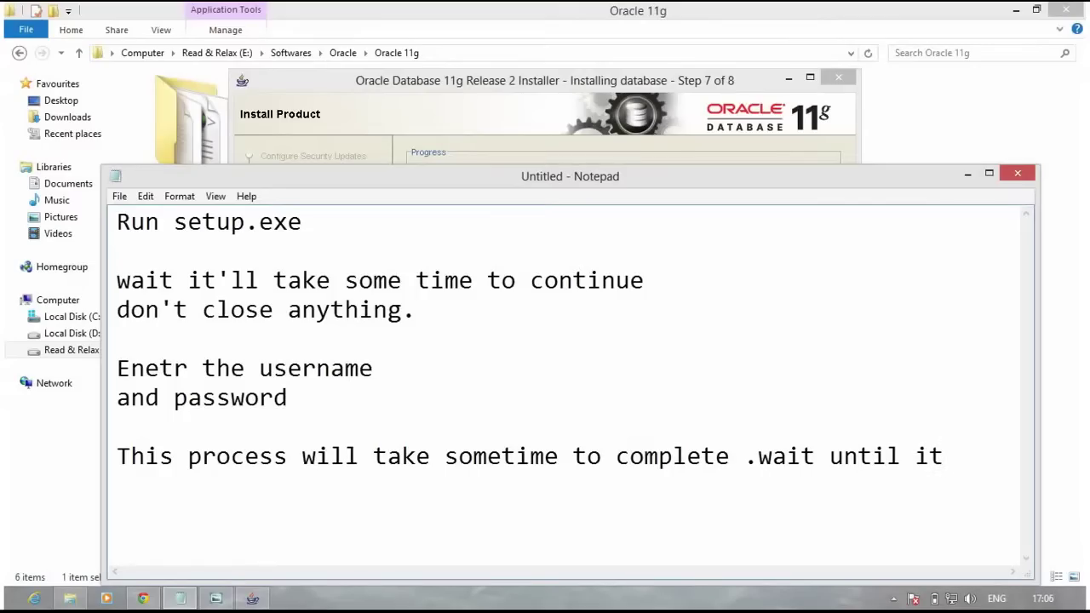
type(" done")
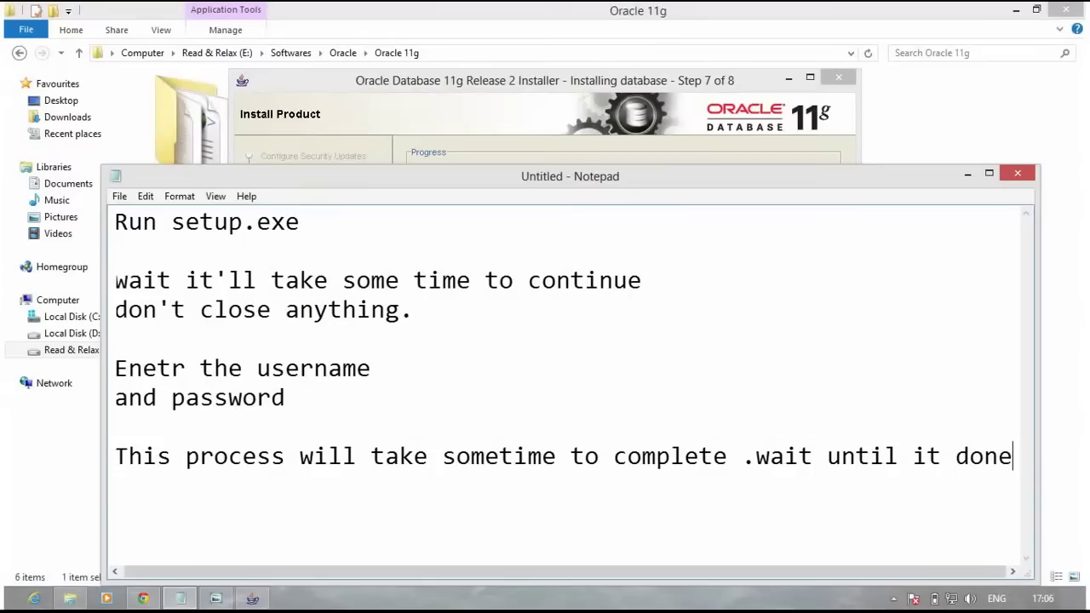
type(".")
key("Return")
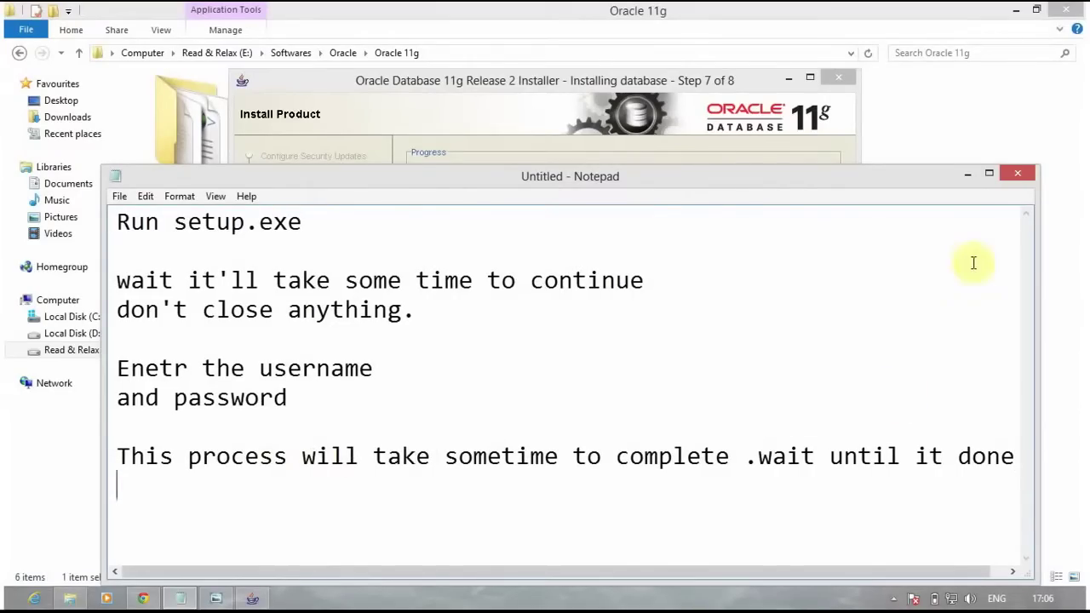
left_click(967, 174)
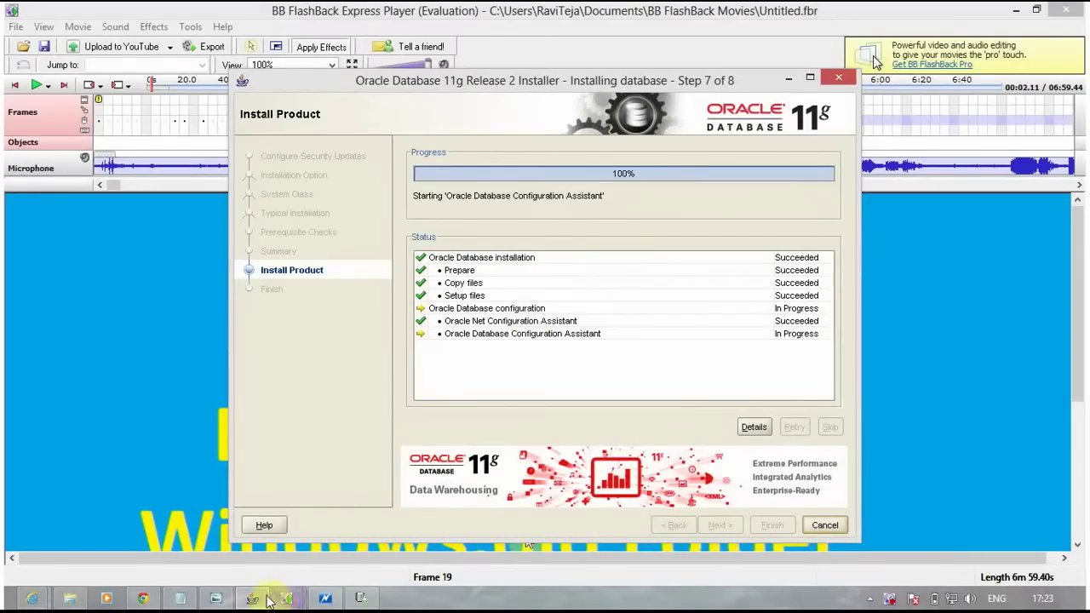
- Bring the Database Configuration Assistant window in front of the Notepad notes and move it aside to view its progress
mouse_move(269, 600)
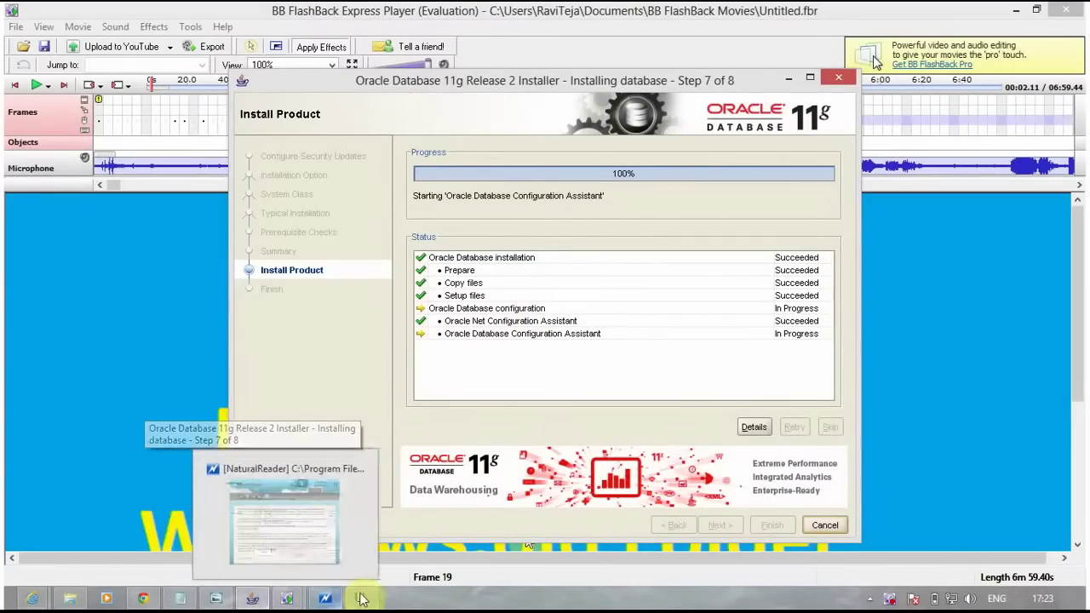
mouse_move(360, 600)
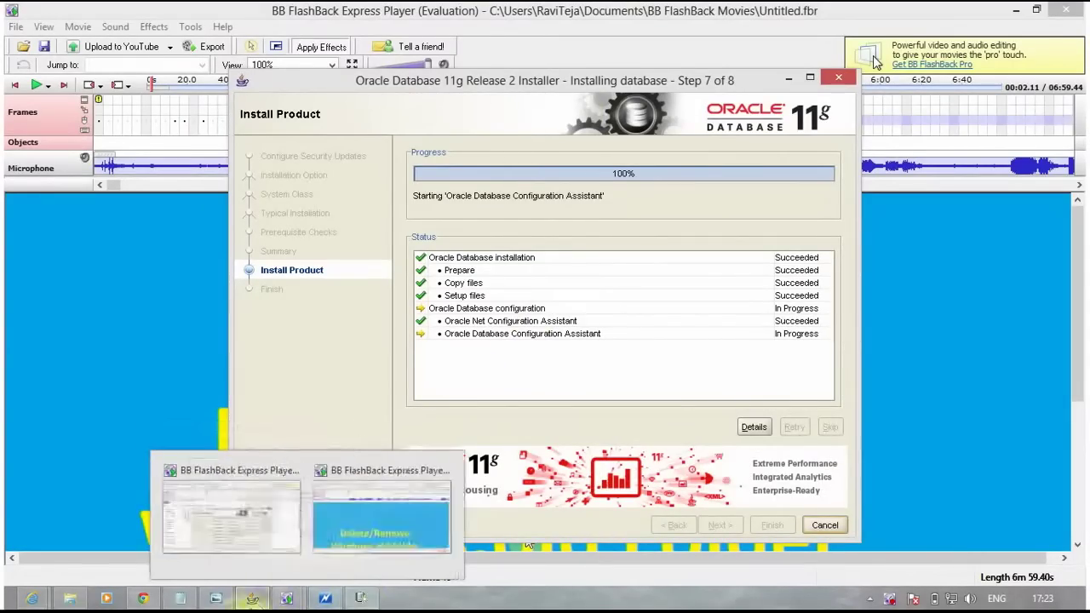
left_click(179, 598)
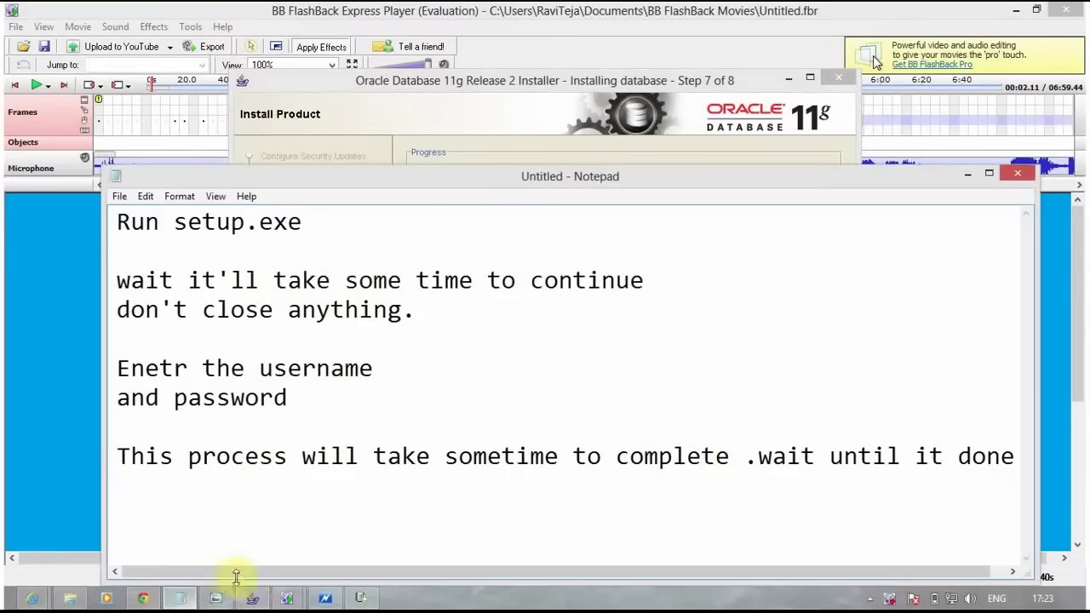
left_click(361, 598)
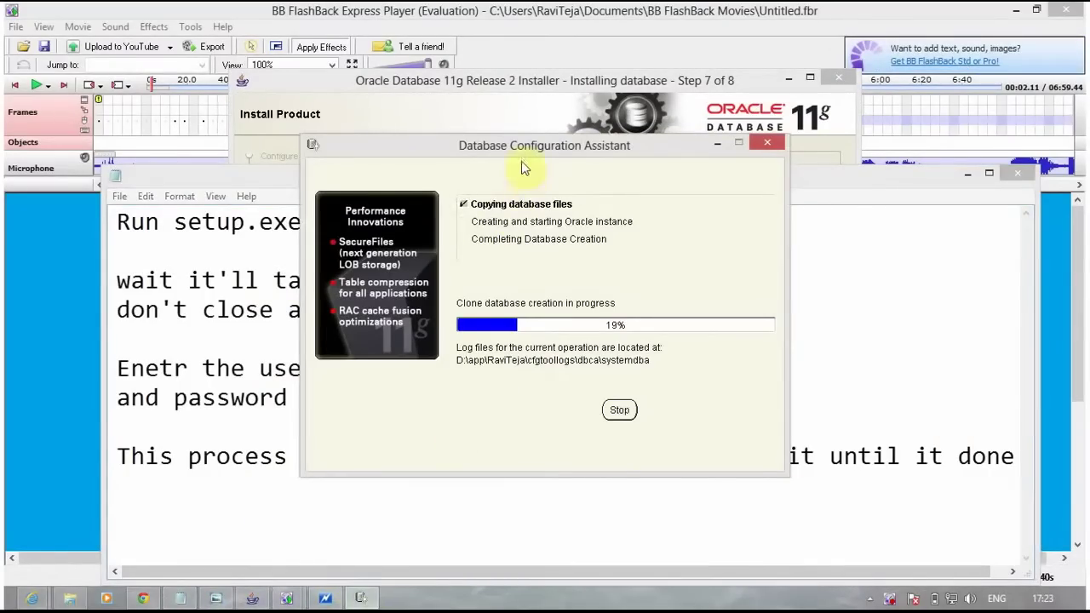
left_click_drag(571, 162, 651, 165)
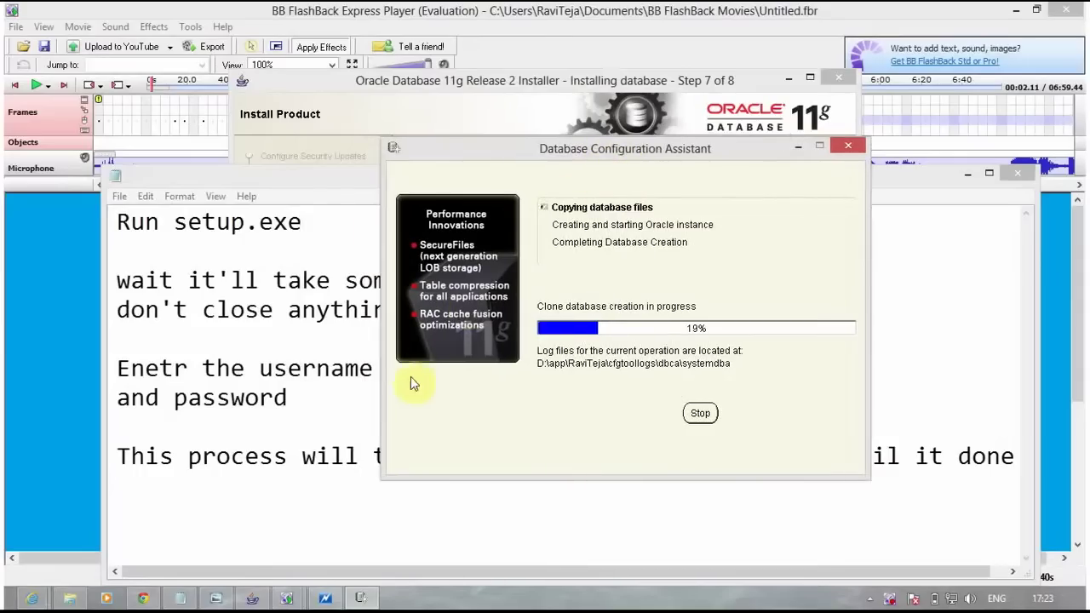
- Return to the Notepad notes and delete all of their text
left_click(348, 466)
left_click(354, 494)
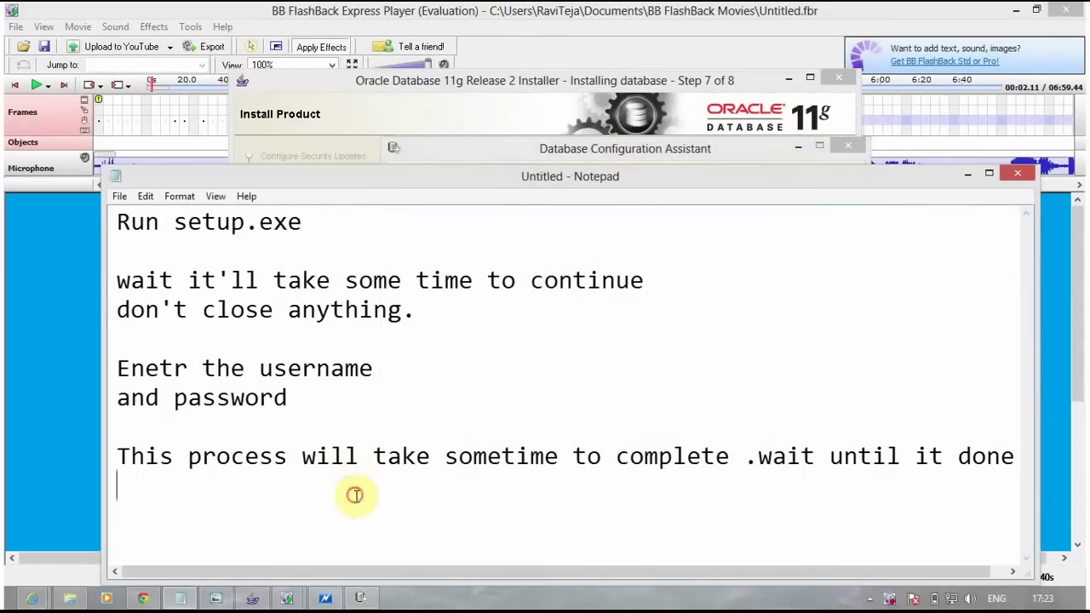
key("Return")
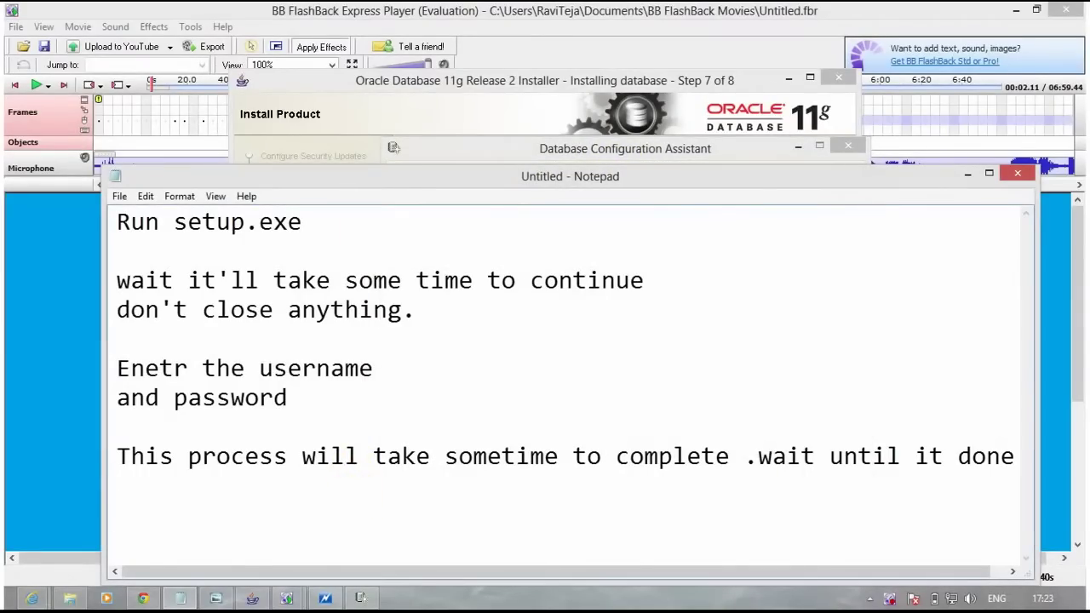
key("ctrl+a")
key("Delete")
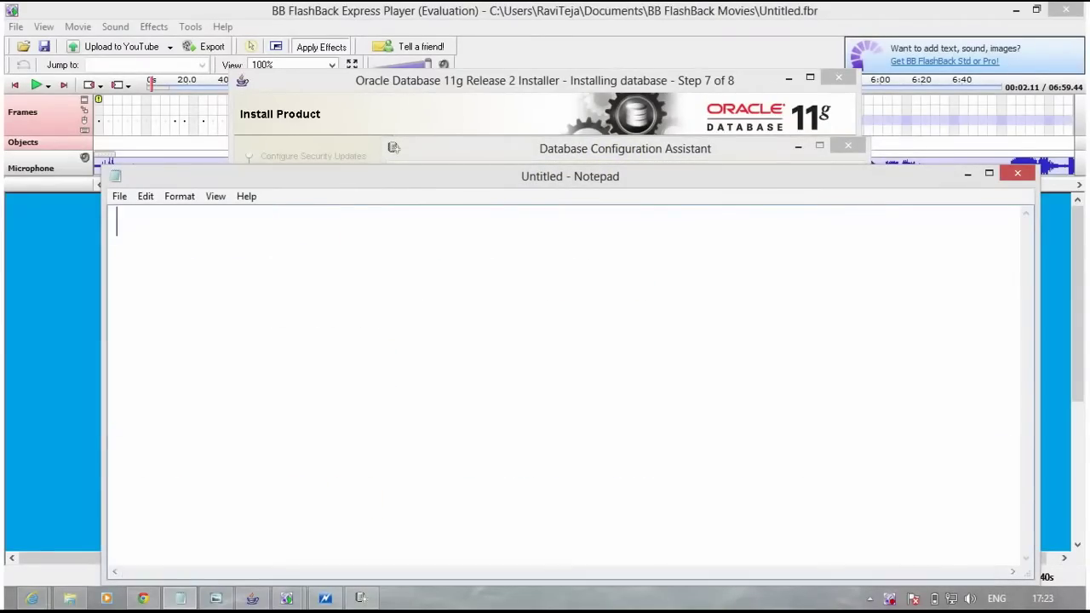
- Write "After completing it to 100% new dialog box opens" as the first line of the emptied Notepad document
type("After co")
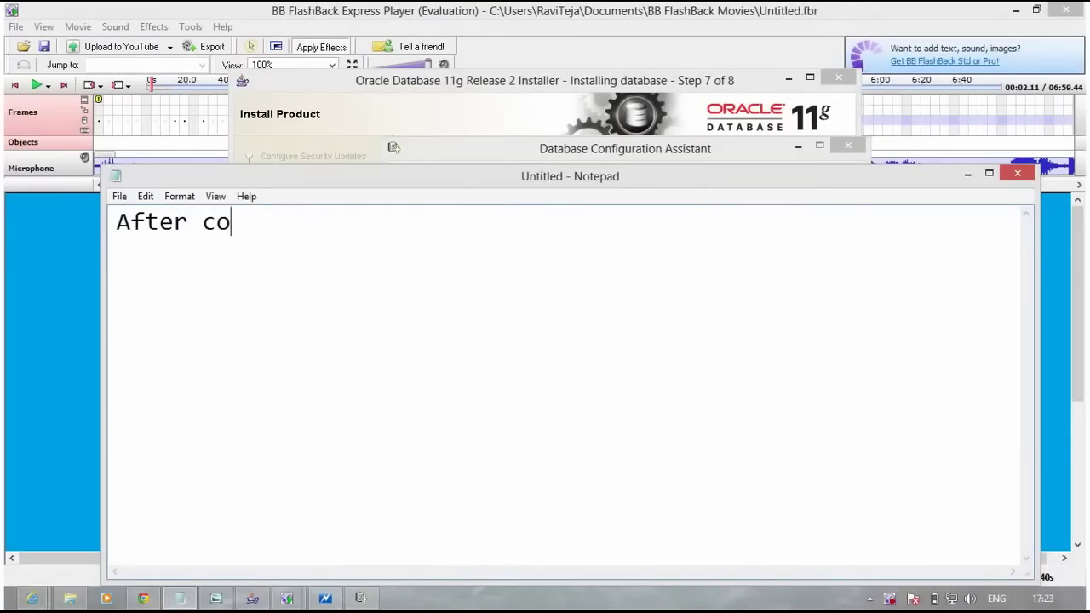
type("mpleti")
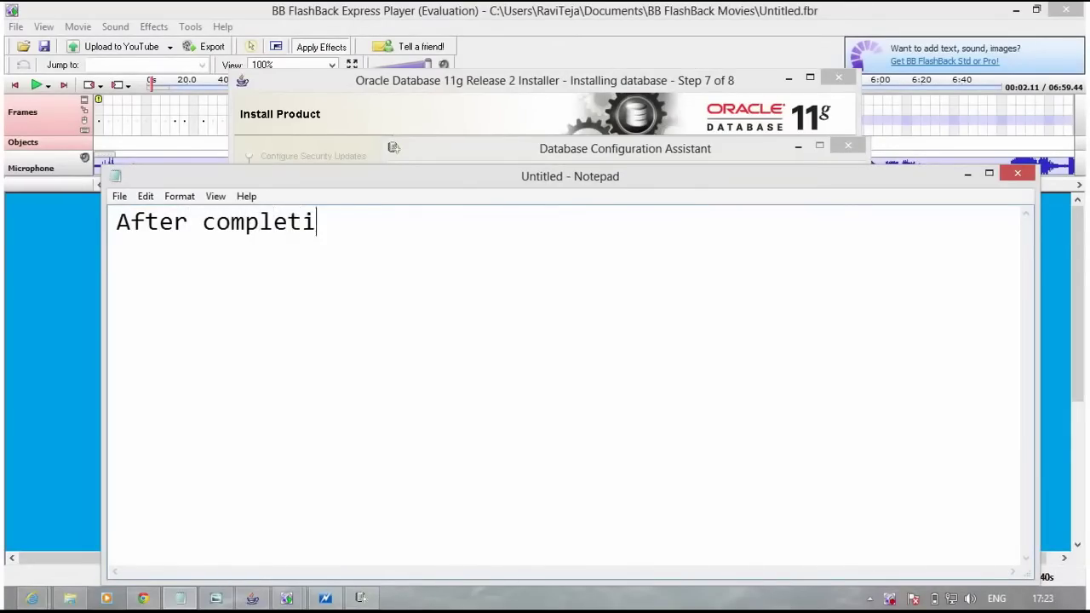
type("ng it ti")
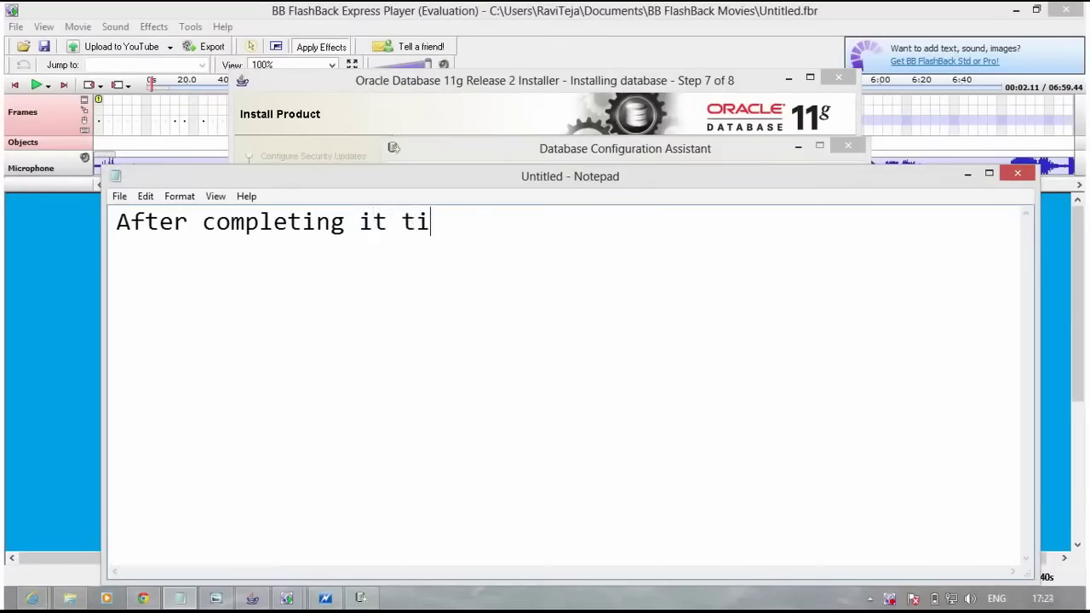
key("BackSpace")
type("o 100")
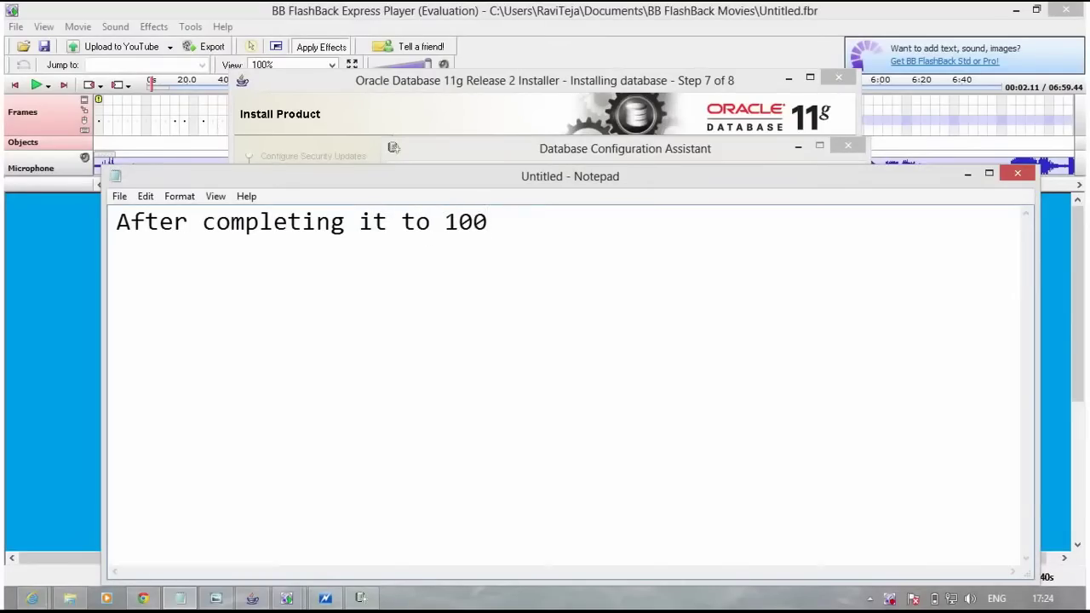
type("%")
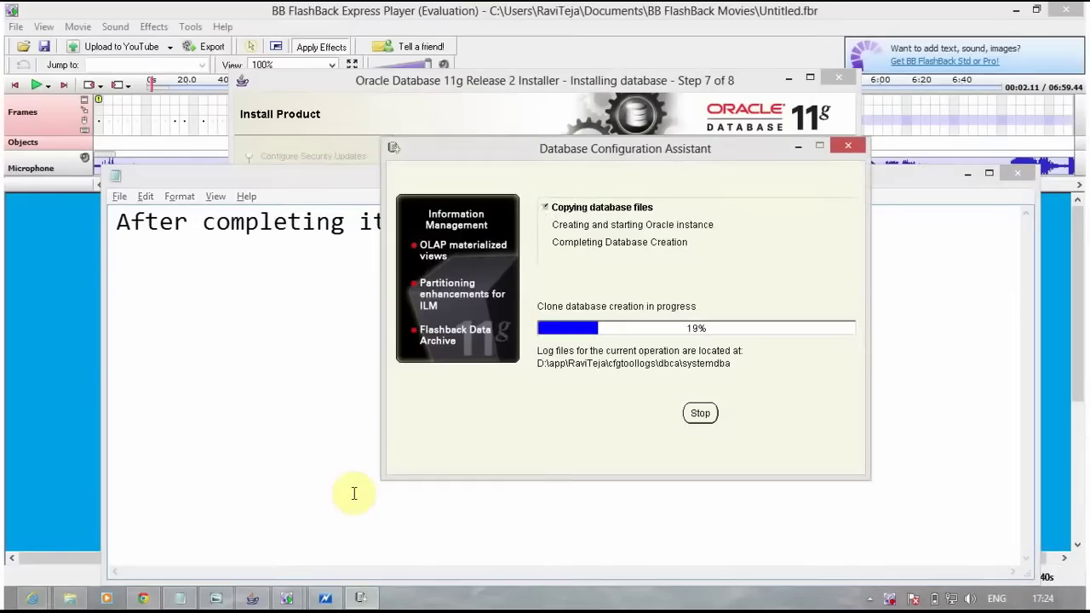
key("alt+Tab")
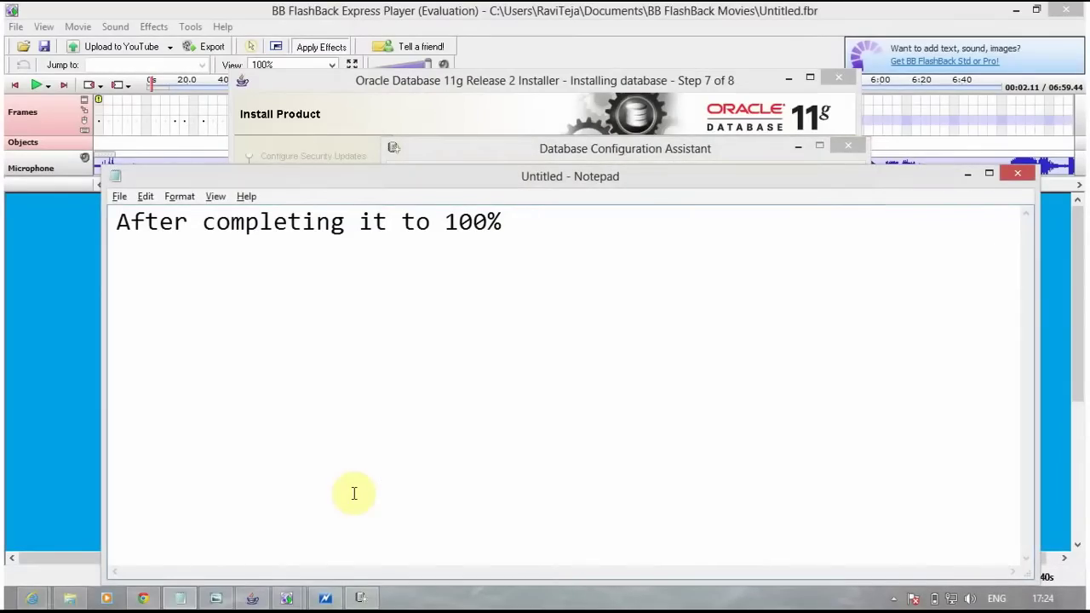
type("new d")
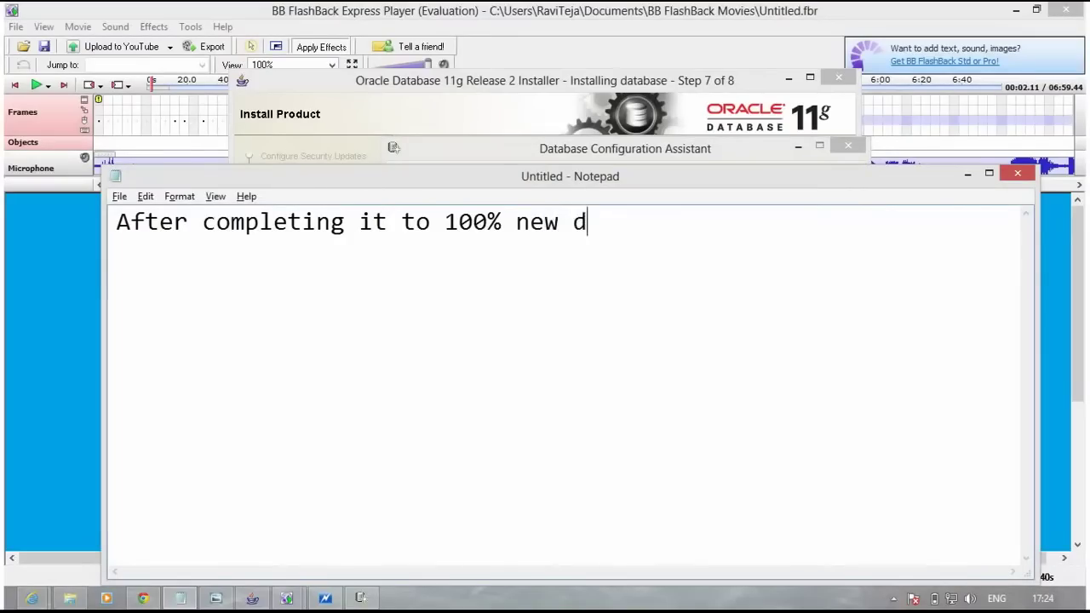
type("ialog ")
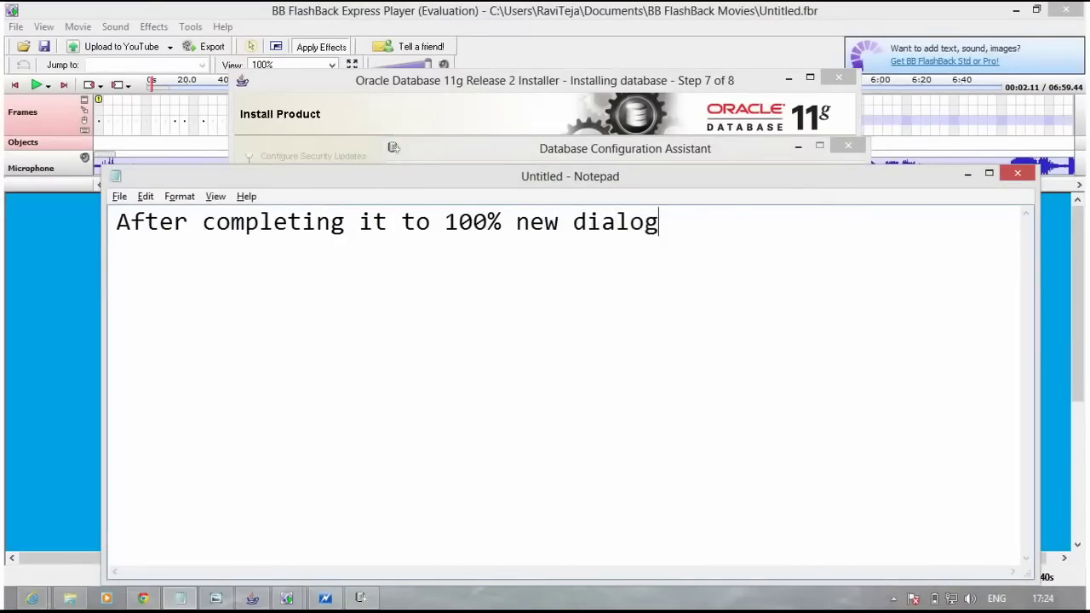
type("box op")
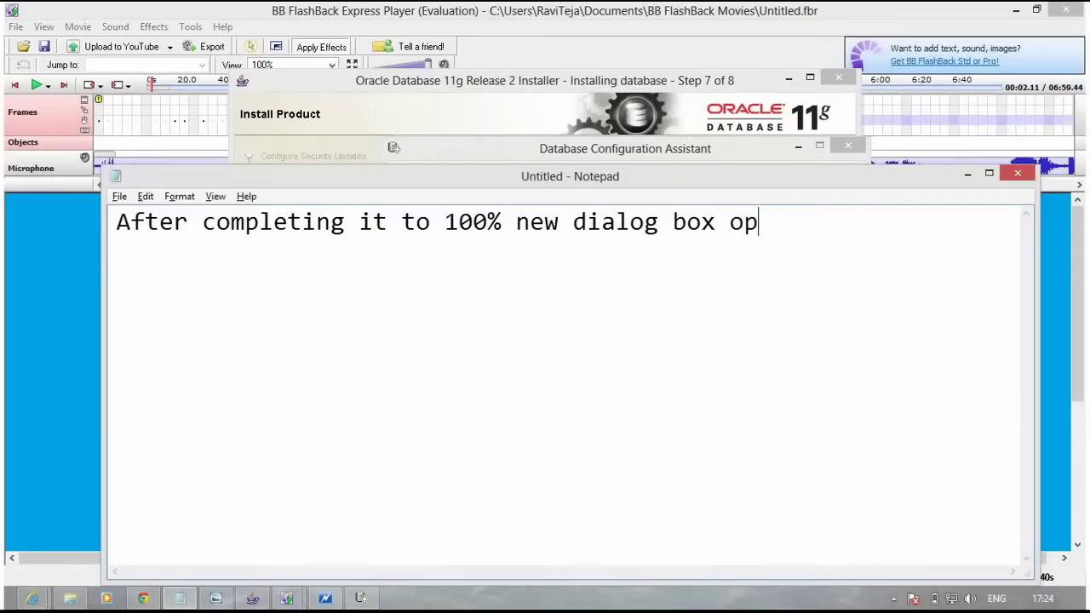
type("ens a")
key("BackSpace")
- Add a second line reading "i.e database configuration assistant" to the Notepad document
key("Return")
type("i.e")
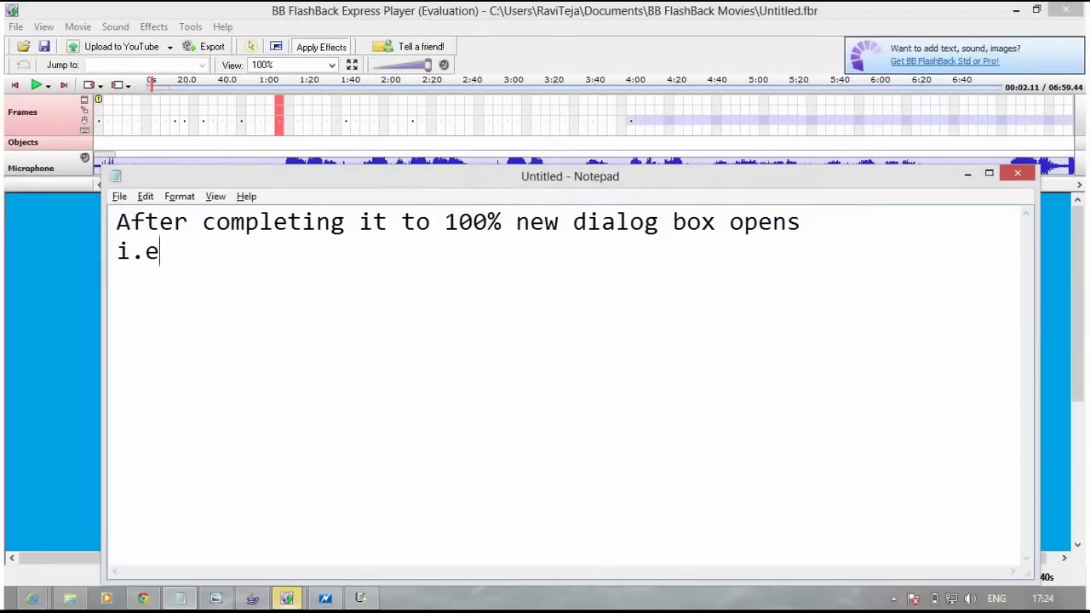
type("datab")
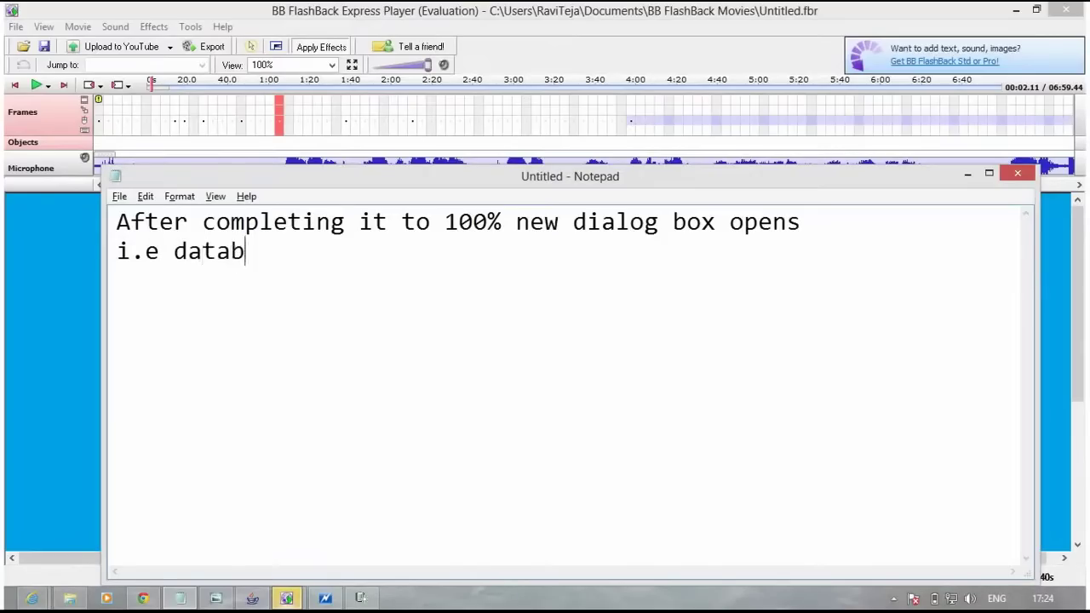
type("ase co")
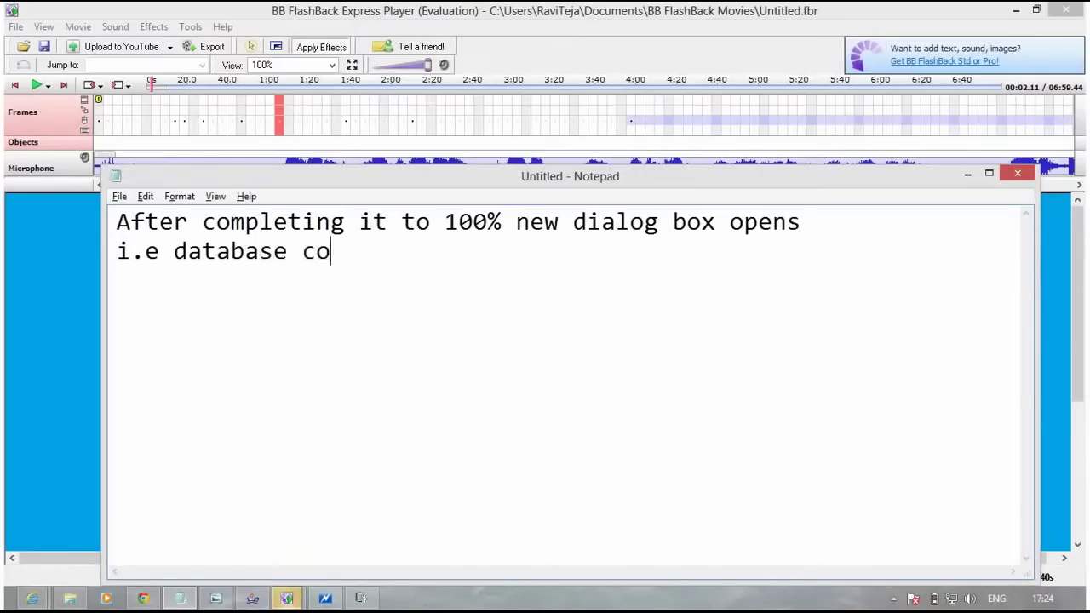
type("nfigura")
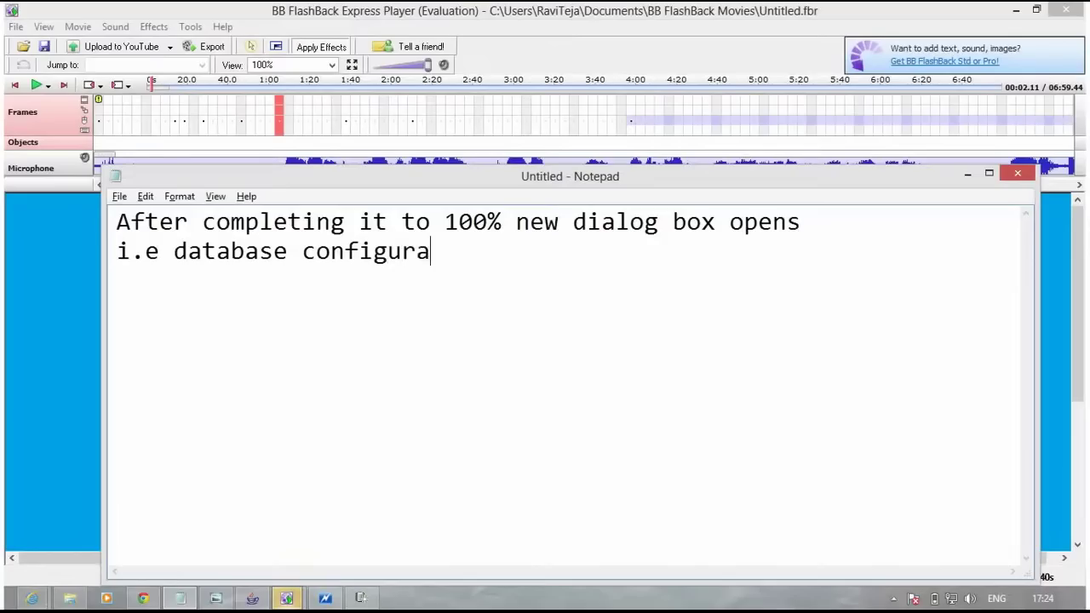
type("tion")
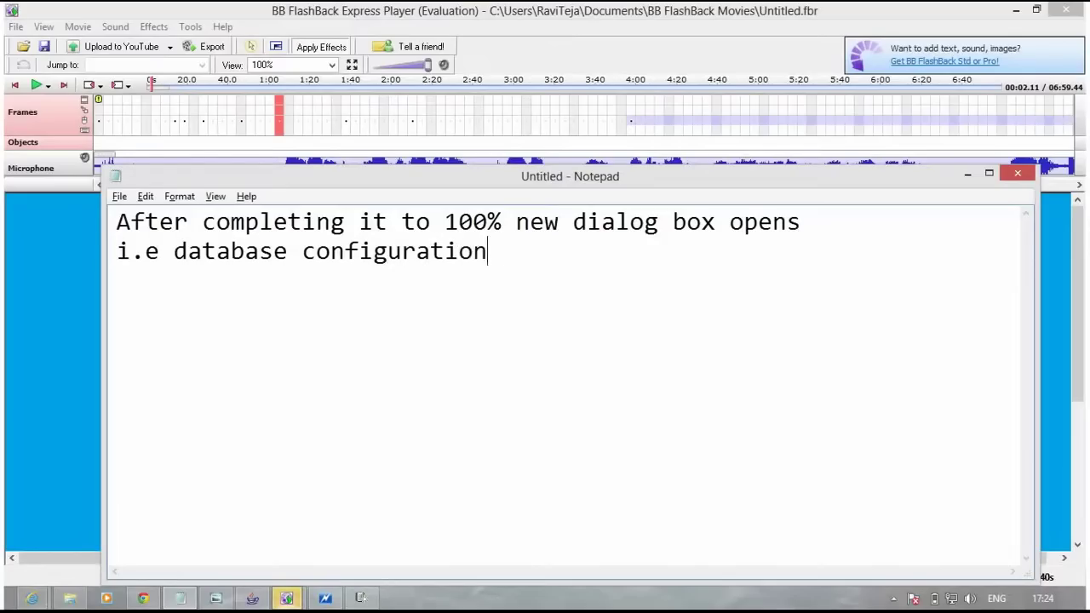
type(" assis")
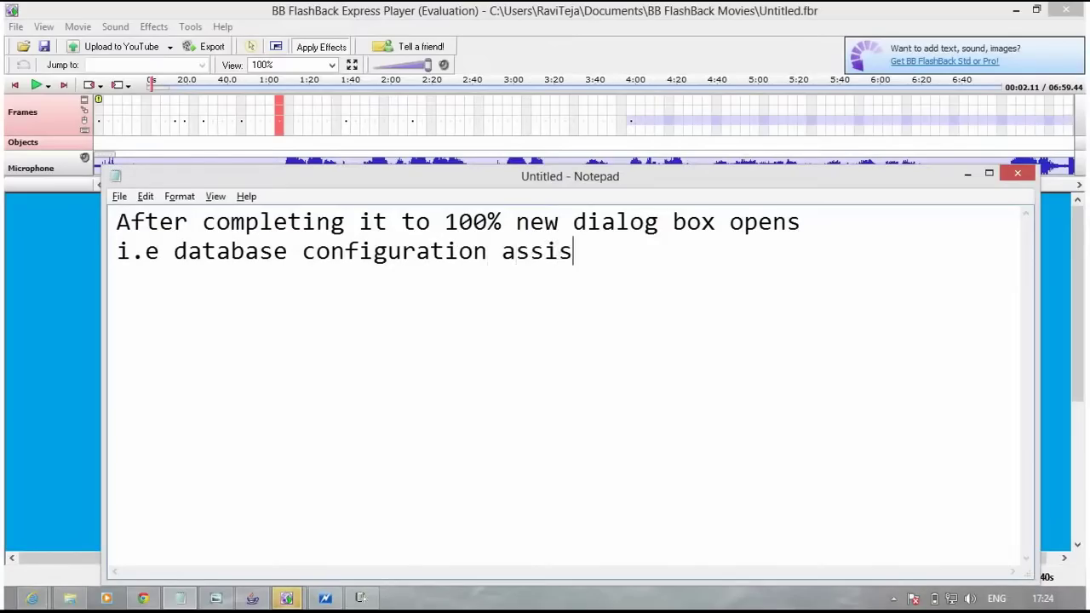
type("tant.")
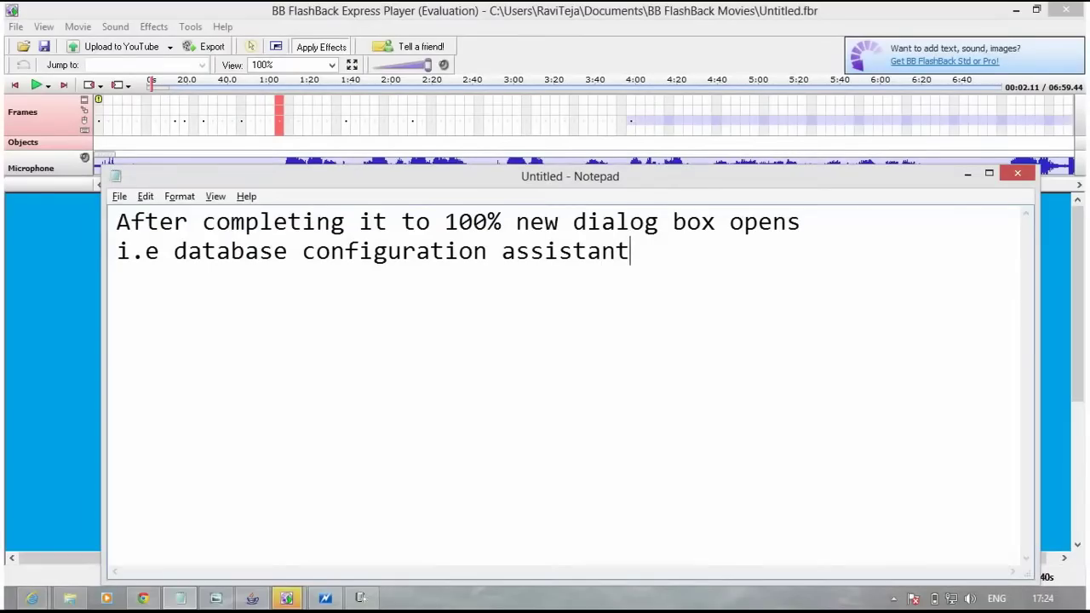
- Switch to the Database Configuration Assistant to check the database creation progress, and return to the Notepad notes
left_click(289, 601)
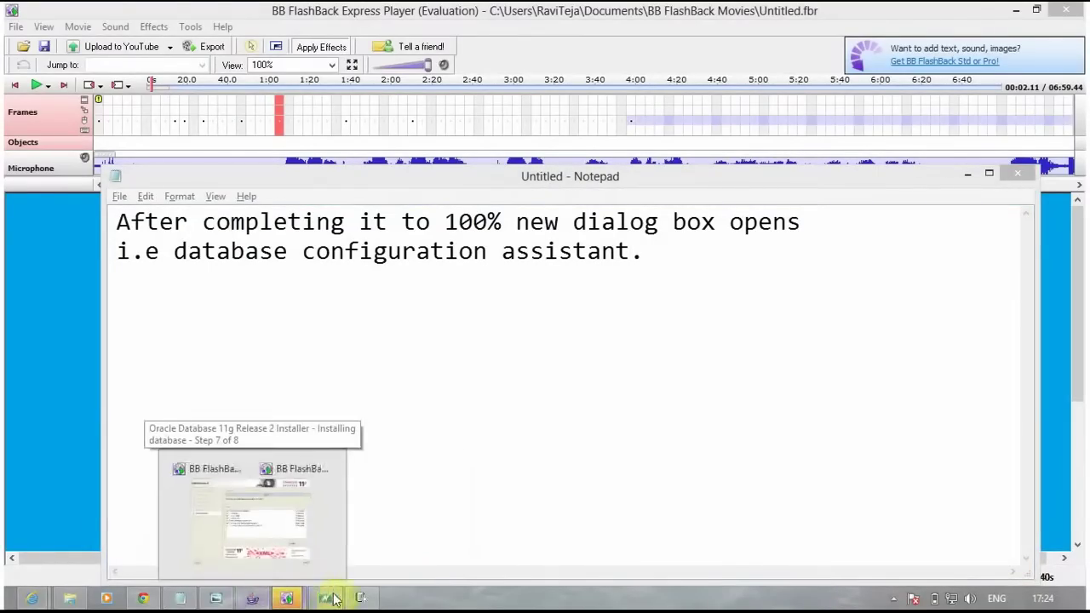
left_click(357, 600)
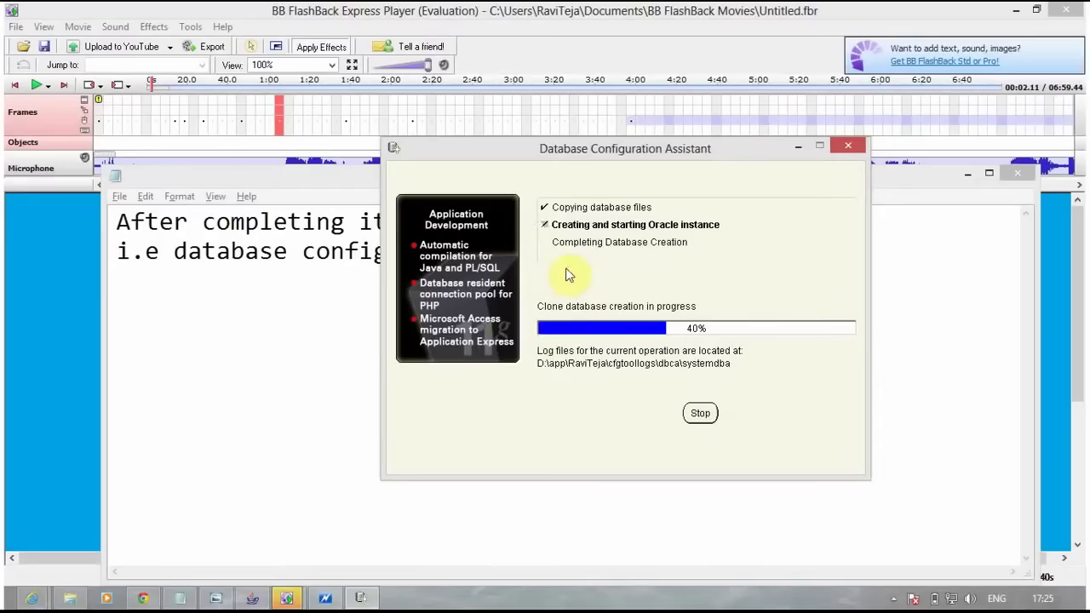
left_click(345, 308)
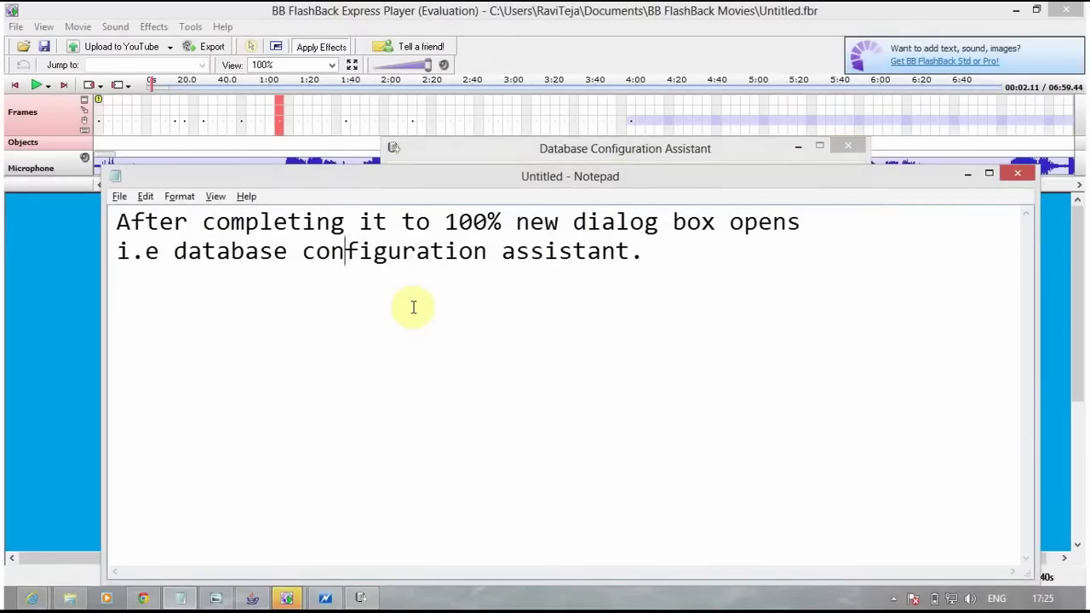
- Leave a blank line after the second line of the notes and write "wait until it complete and this is"
key("End")
key("Return")
key("Return")
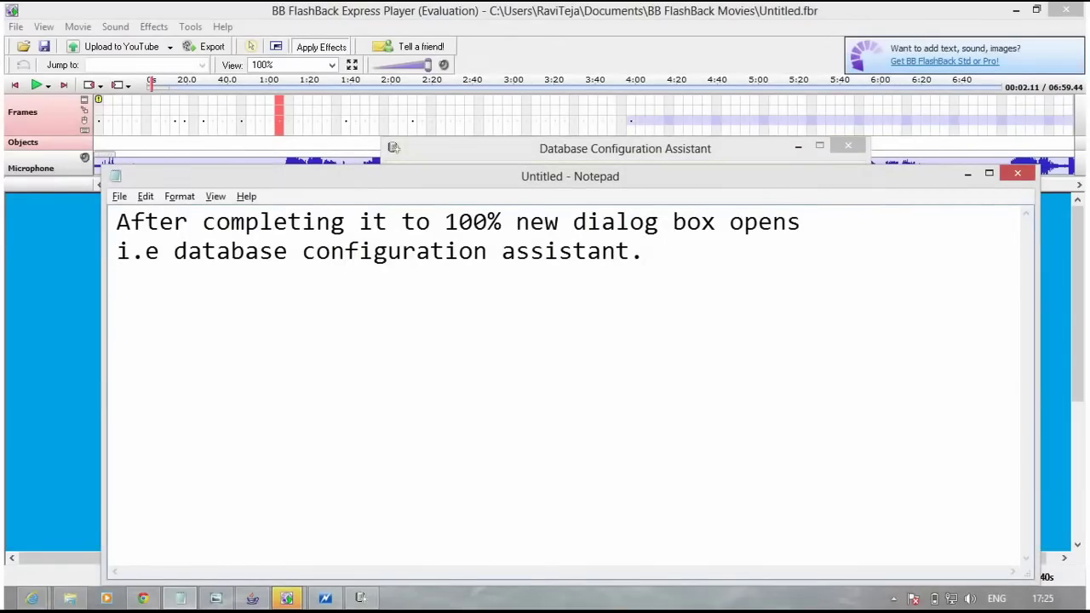
type("Wait u")
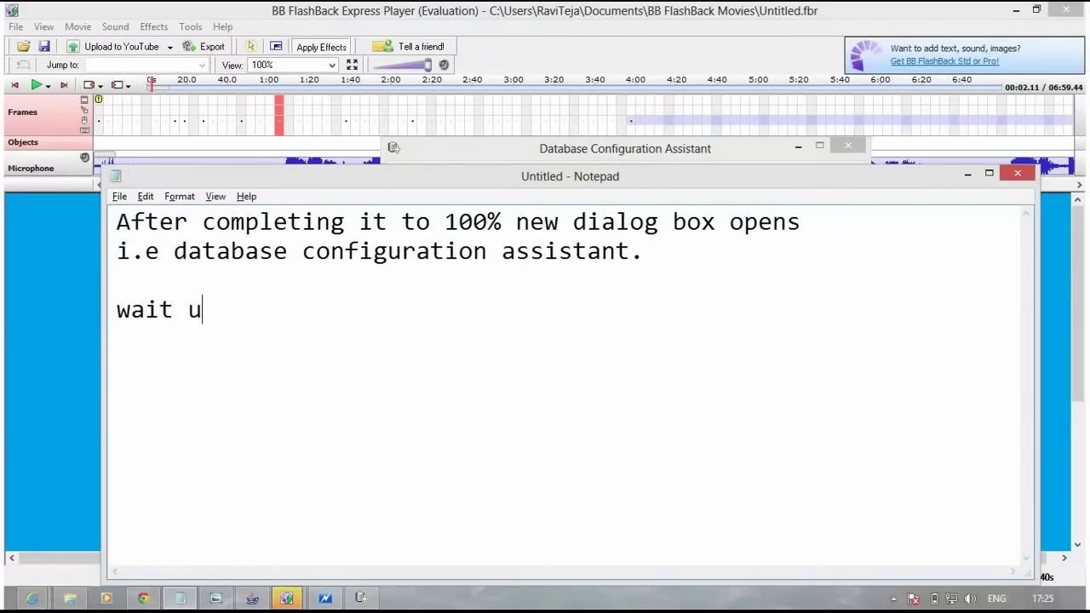
type("ntil i")
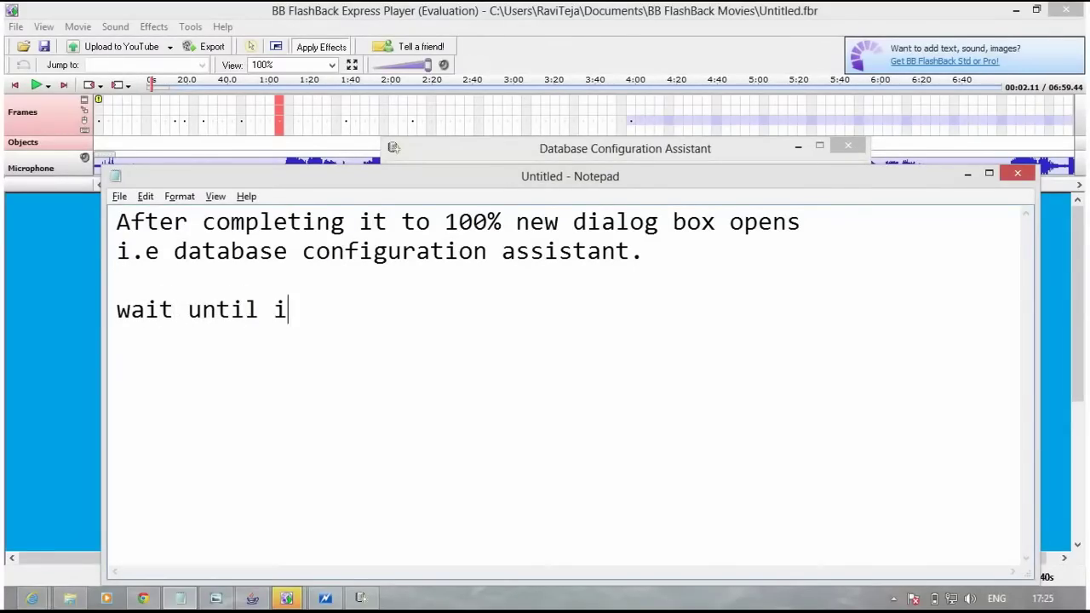
type("t com")
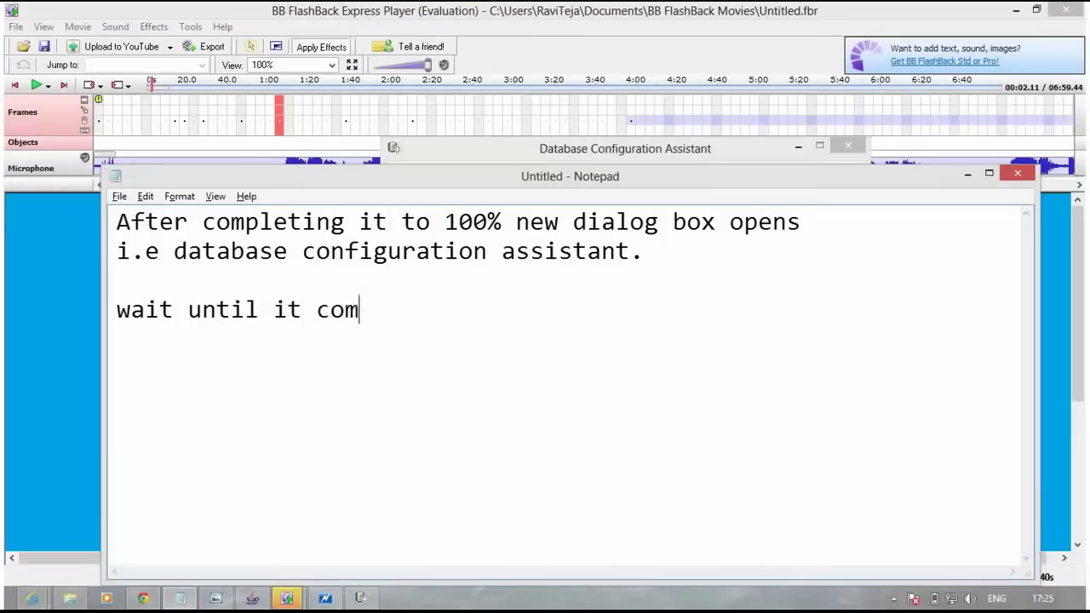
type("plete")
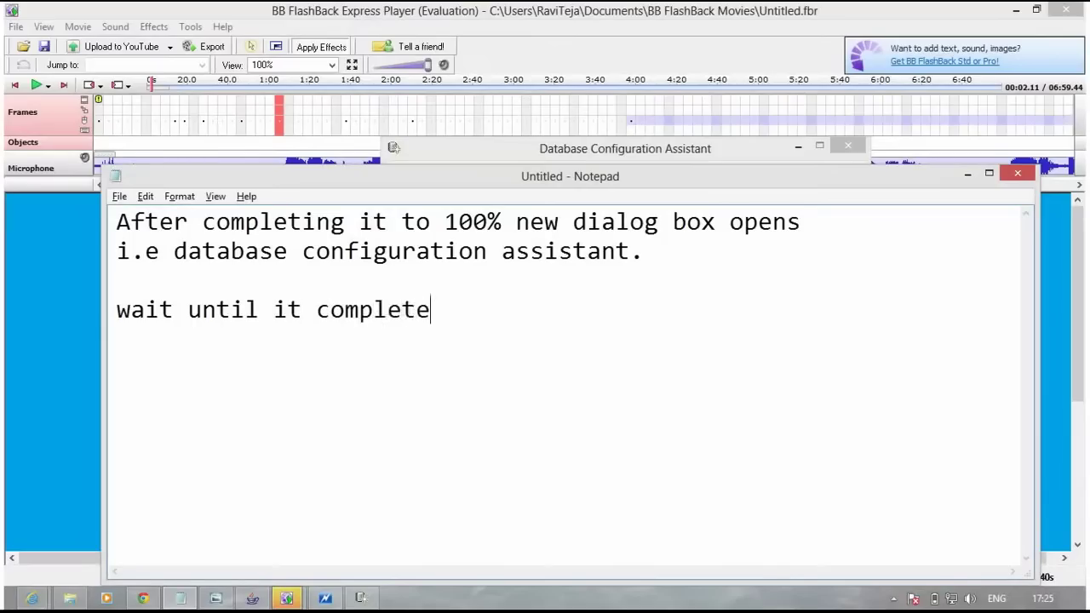
type(" and th")
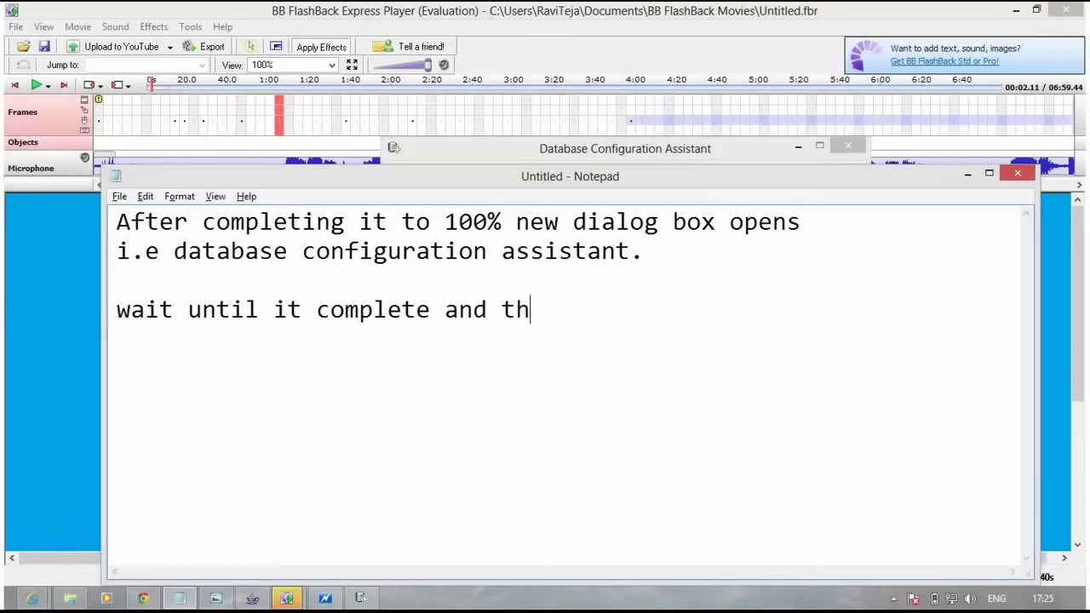
type("is is")
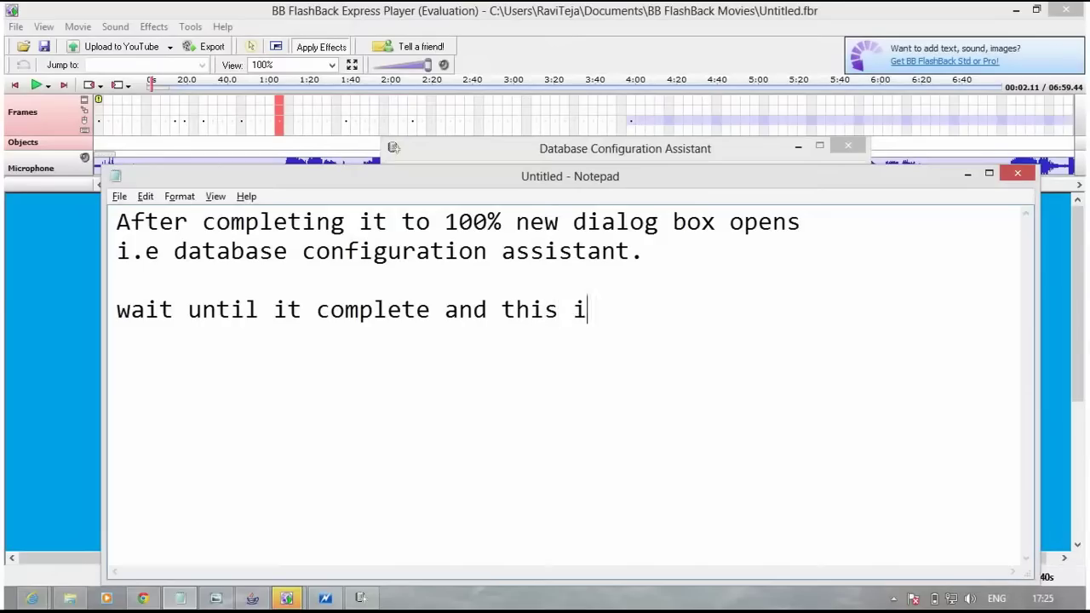